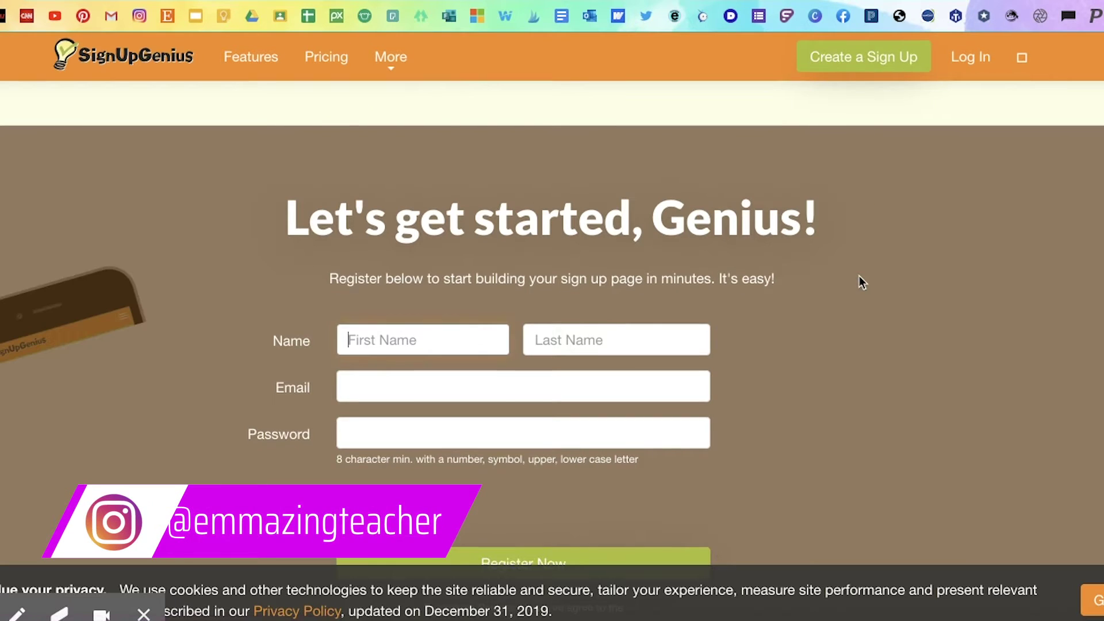
# Step: Scroll down the 'Let's get started, Genius!' page to its empty name, email and password fields
pyautogui.scroll(-3, 858, 276)
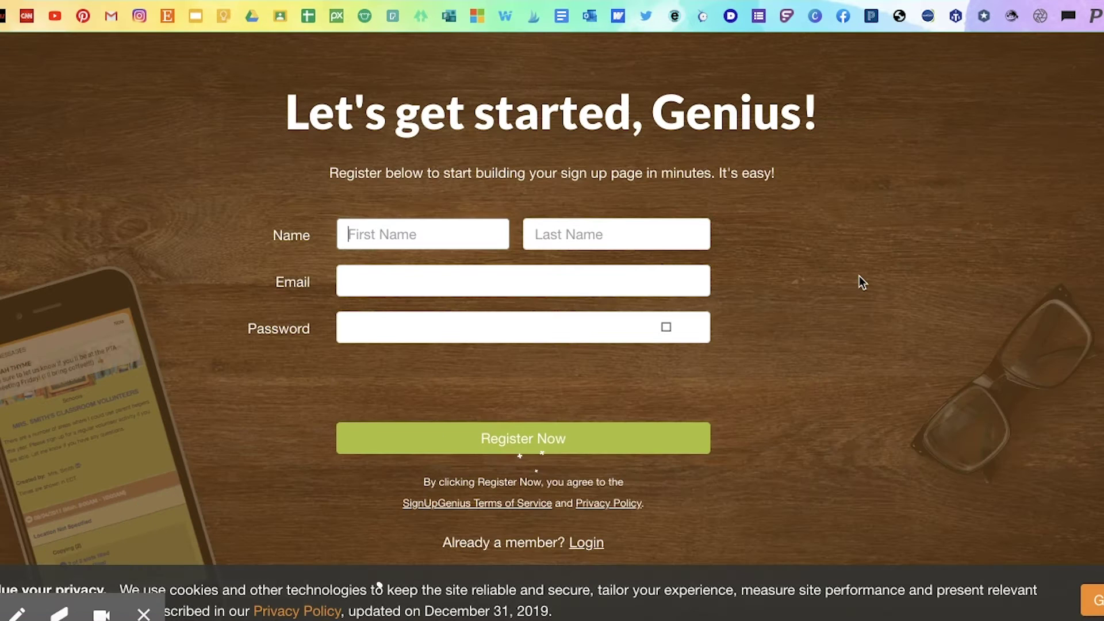
# Step: Scroll through the empty Sign Ups dashboard on the Invited To tab
pyautogui.scroll(-2, 859, 277)
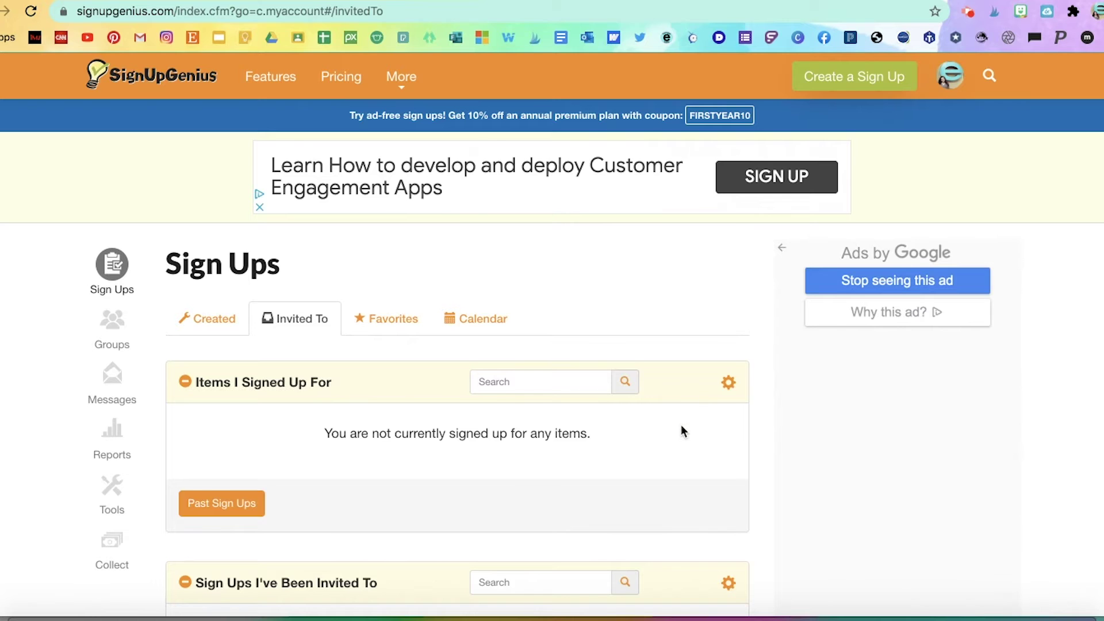
pyautogui.scroll(-2, 680, 432)
pyautogui.scroll(2, 680, 432)
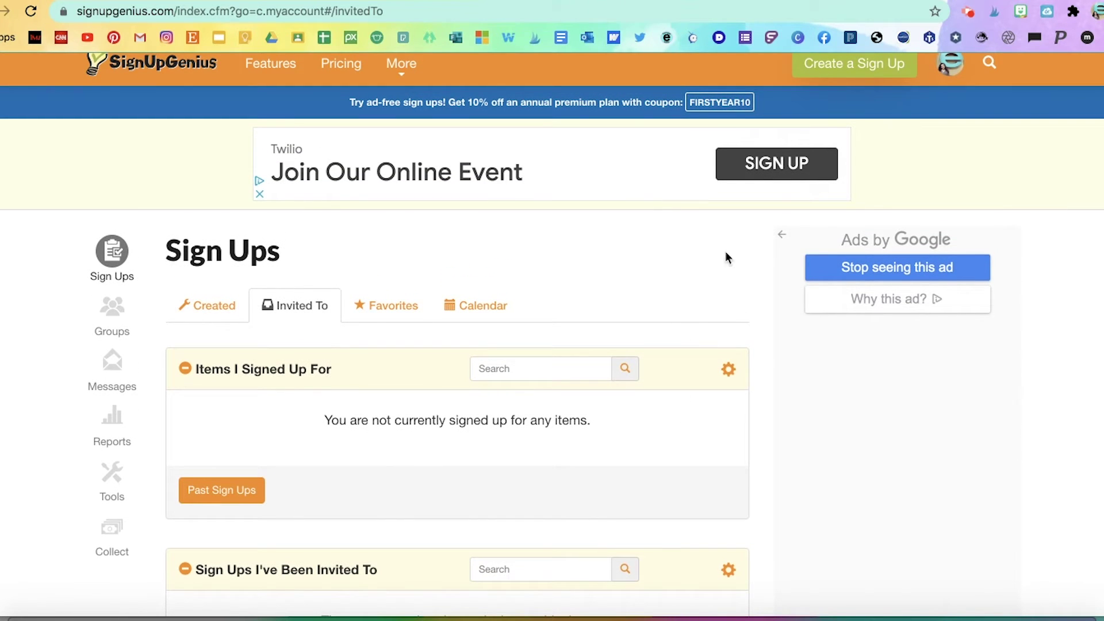
pyautogui.scroll(1, 844, 113)
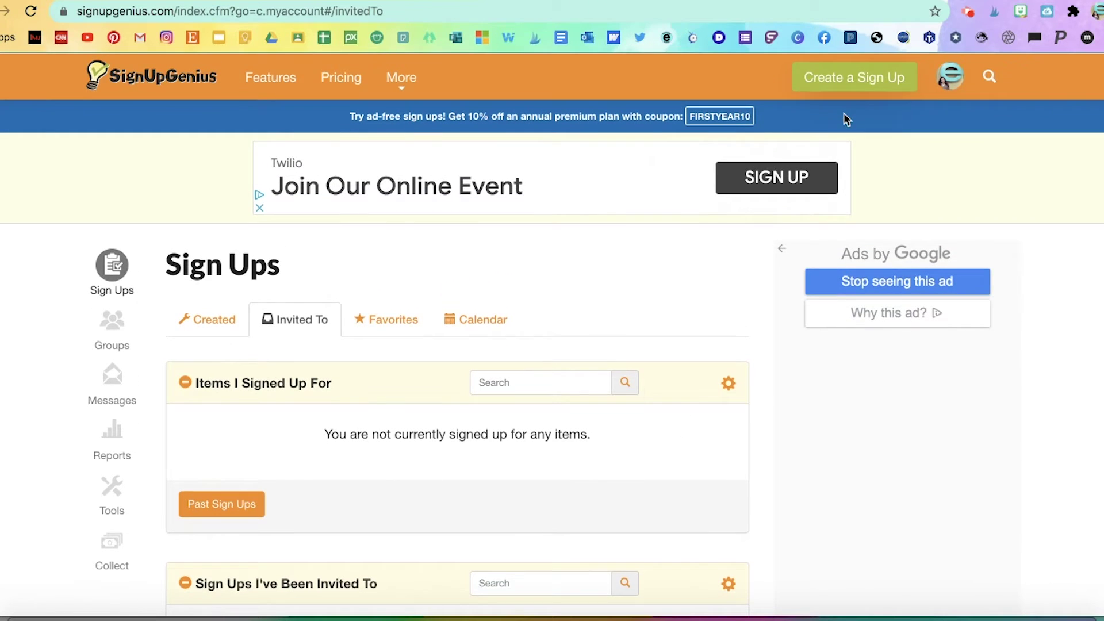
# Step: Start a new sign-up and look over its blank Design form with the SignUpGenius Gray theme
pyautogui.click(870, 85)
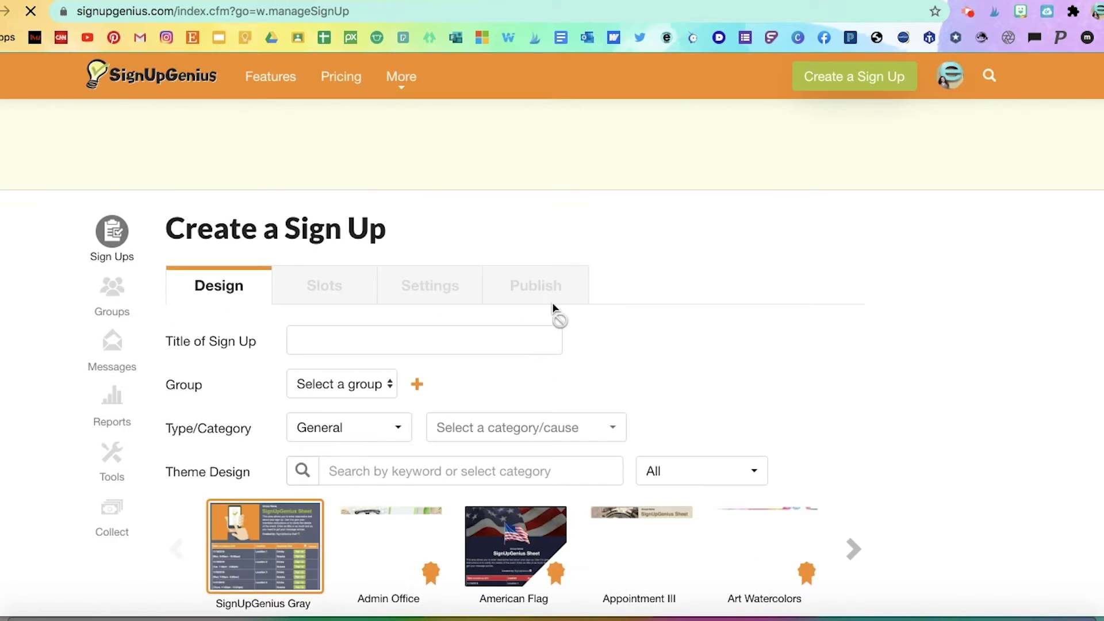
pyautogui.scroll(-2, 555, 351)
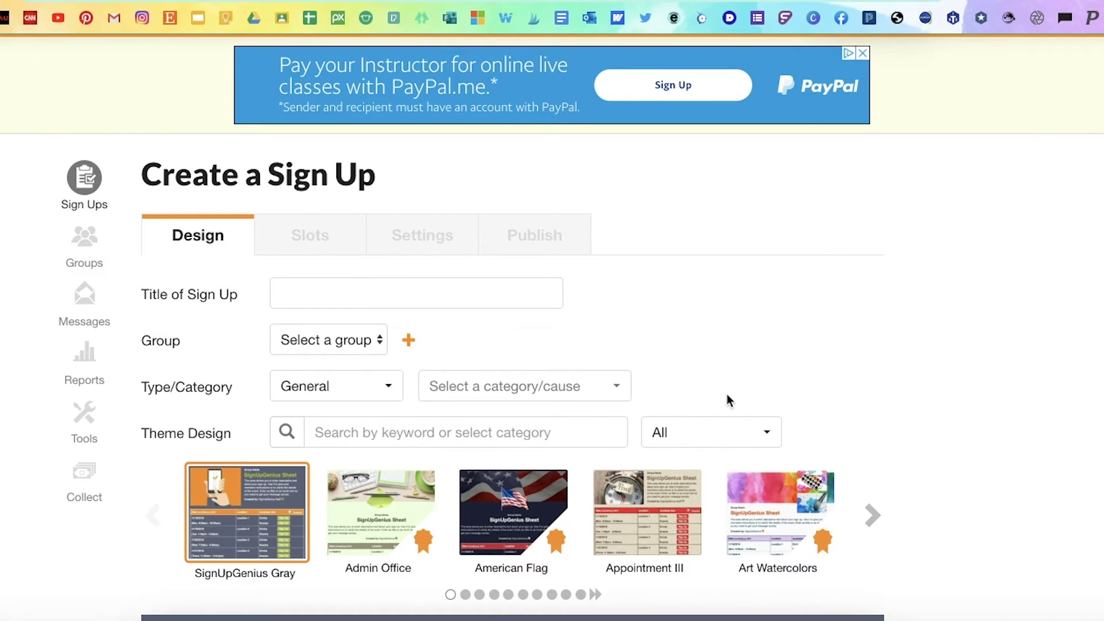
pyautogui.scroll(-1, 726, 395)
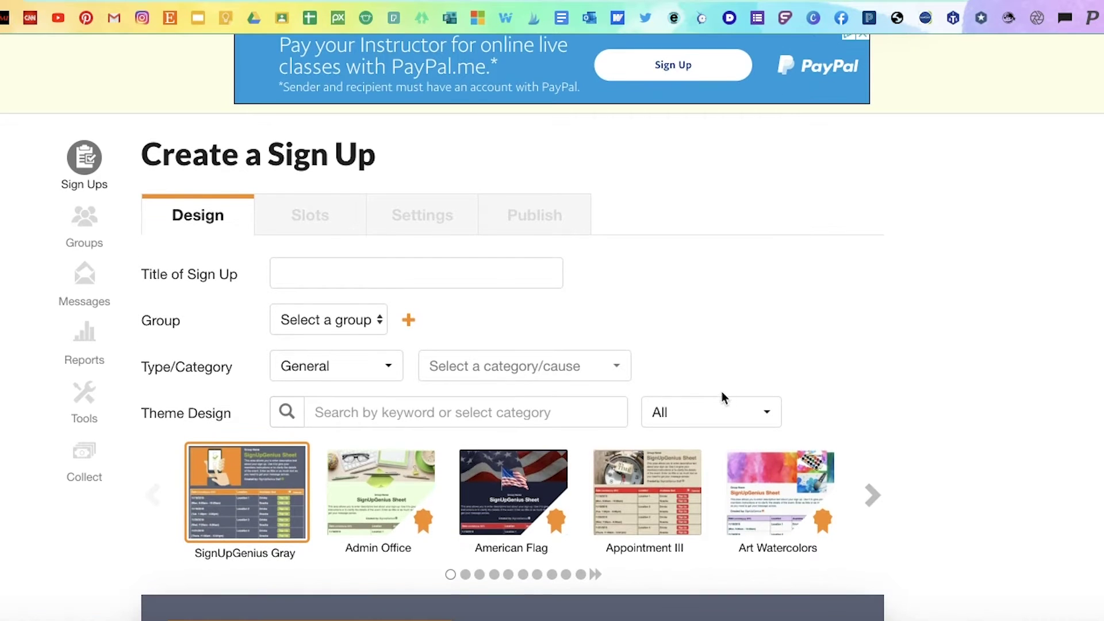
# Step: Title the sign-up 'Parent Teacher Conference' and assign it to a new group '3A'
pyautogui.click(494, 270)
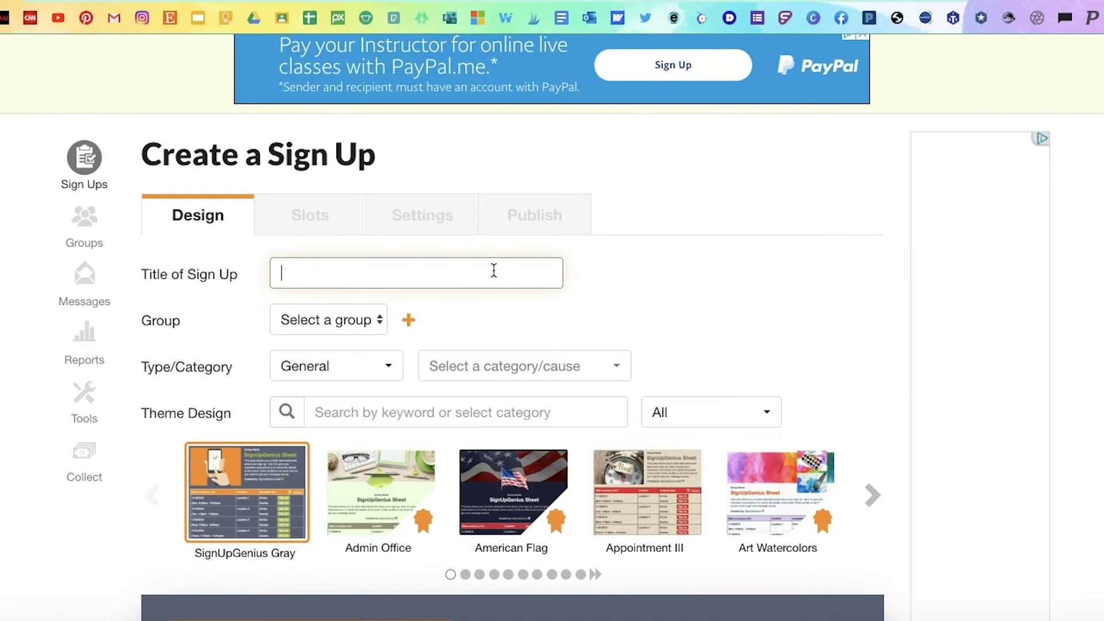
pyautogui.write('Parent Tea')
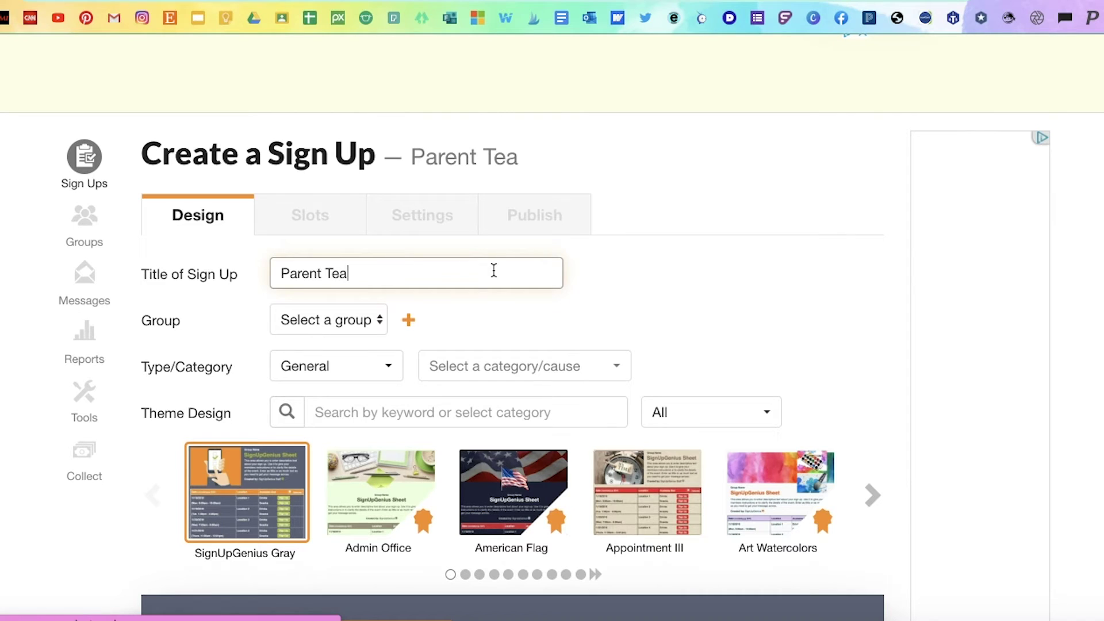
pyautogui.write('cher Conference')
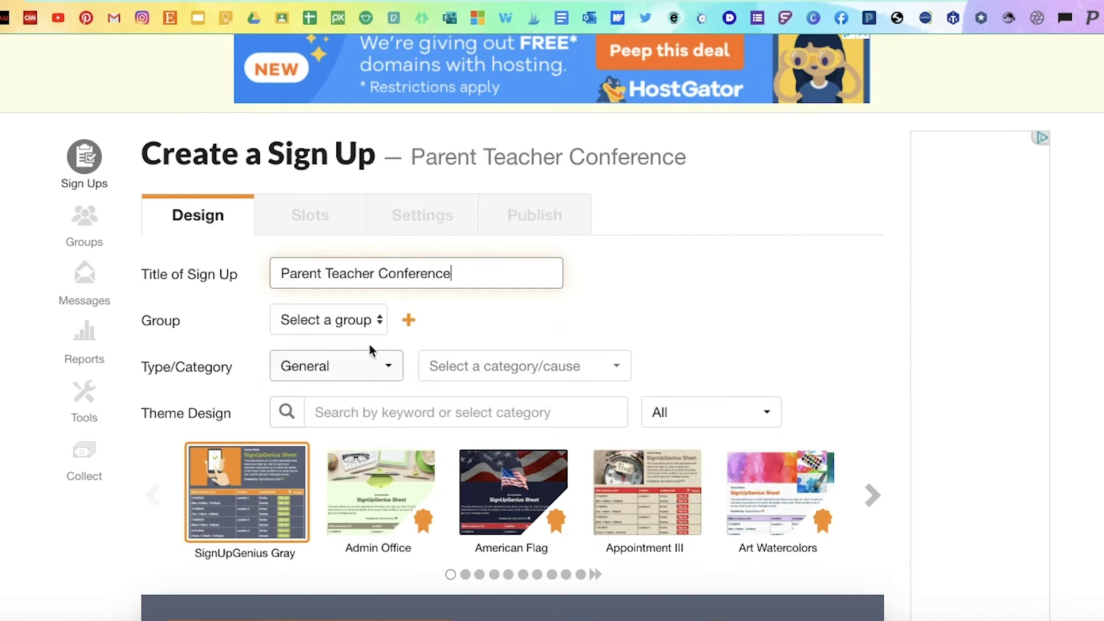
pyautogui.click(375, 328)
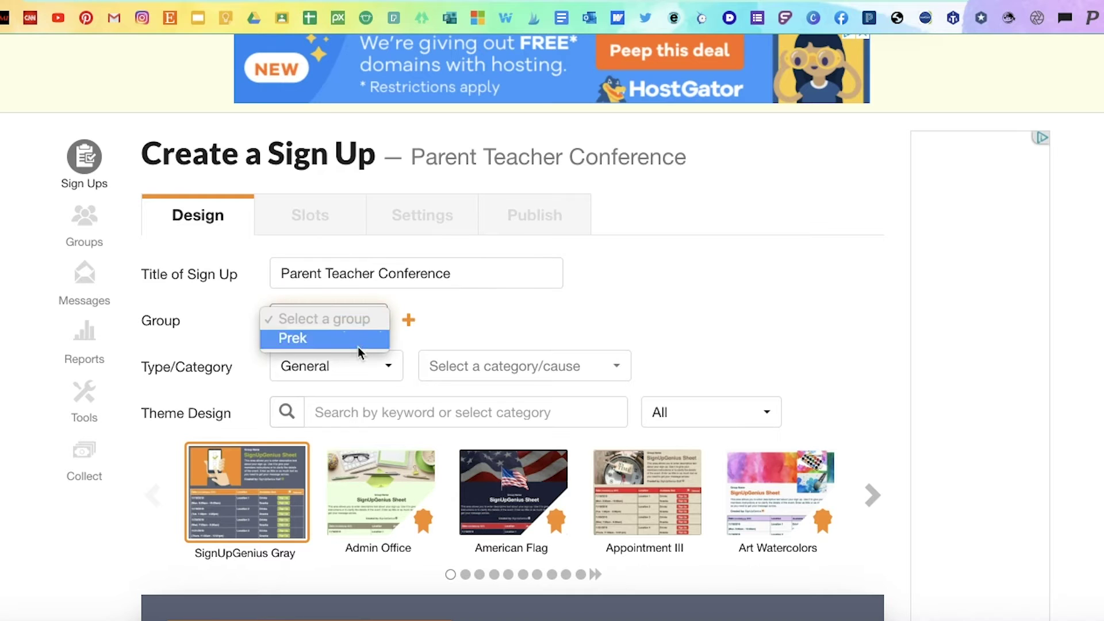
pyautogui.click(426, 318)
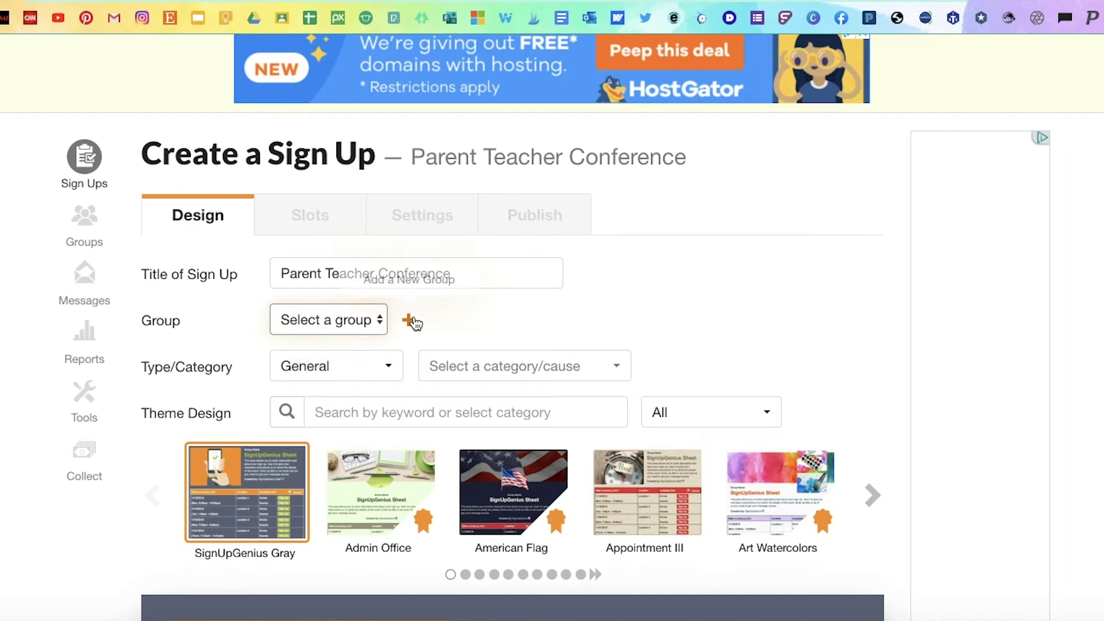
pyautogui.click(410, 320)
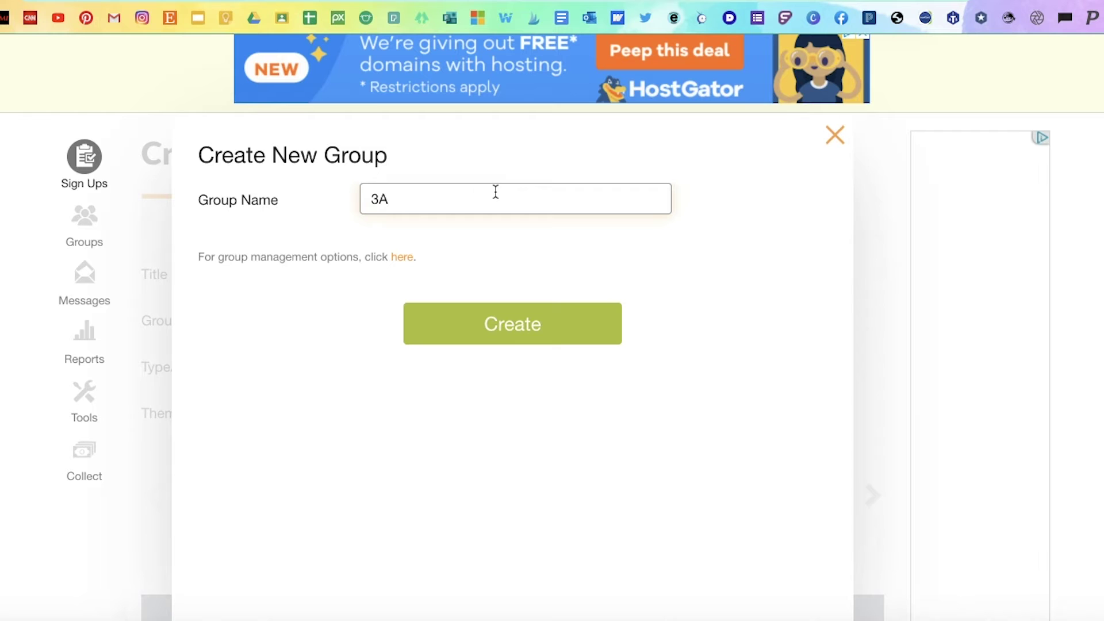
pyautogui.click(556, 308)
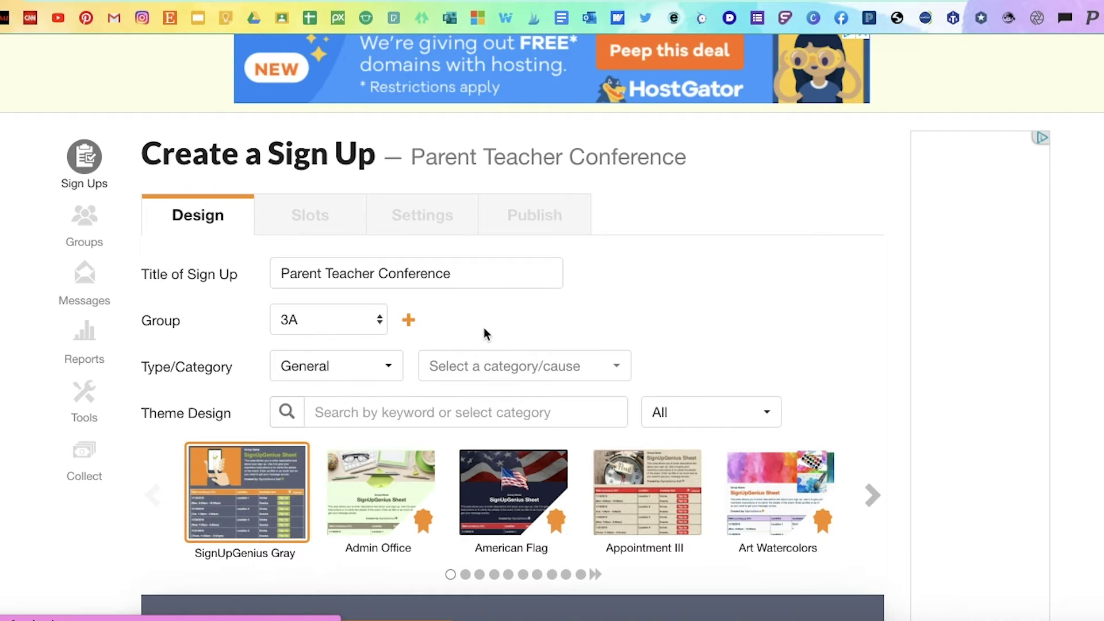
# Step: Set the sign-up type to Scheduling and the category to Education
pyautogui.click(387, 363)
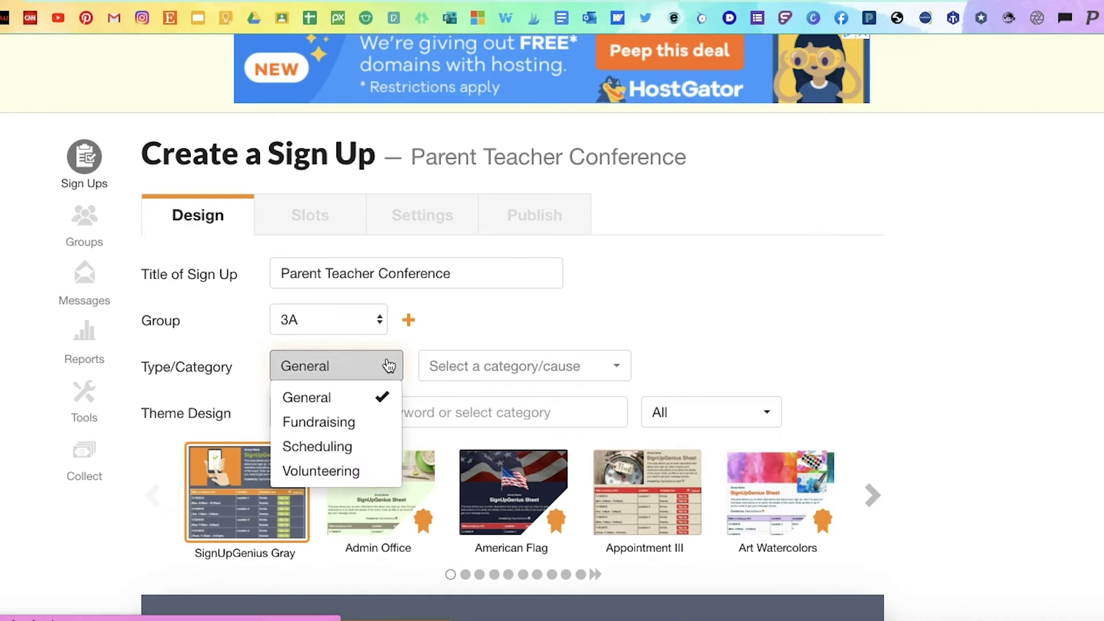
pyautogui.click(381, 394)
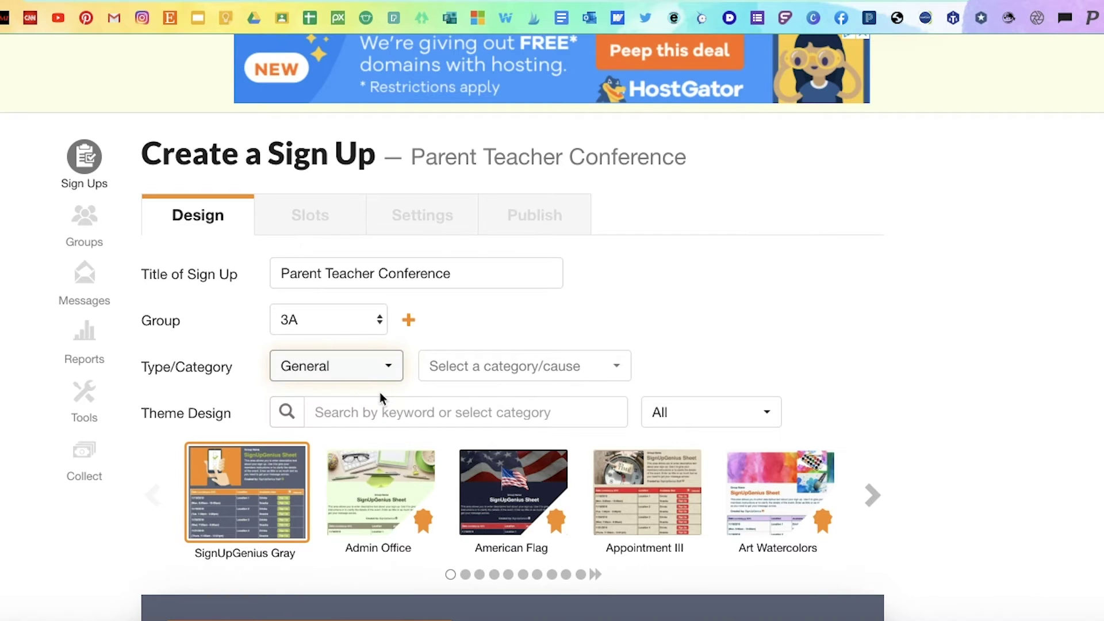
pyautogui.click(389, 376)
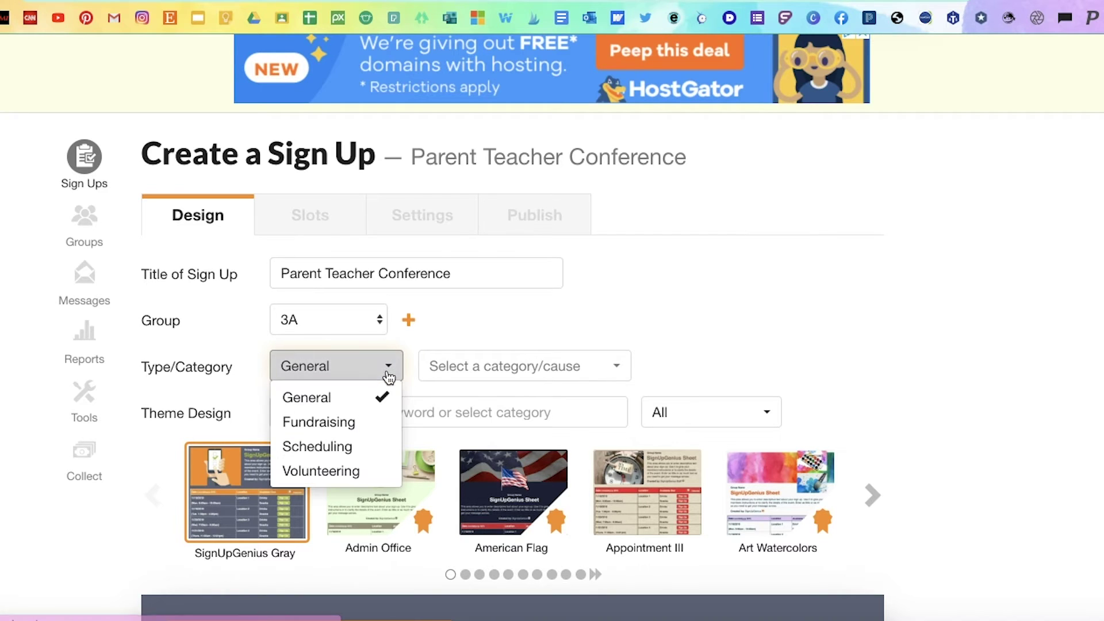
pyautogui.click(385, 447)
pyautogui.click(568, 363)
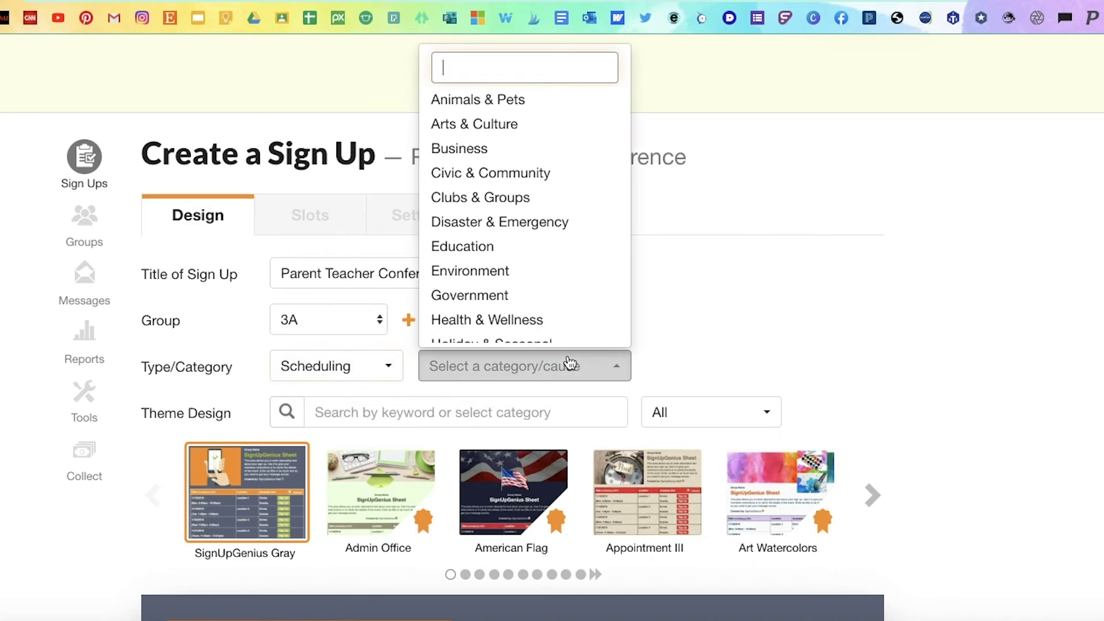
pyautogui.click(540, 247)
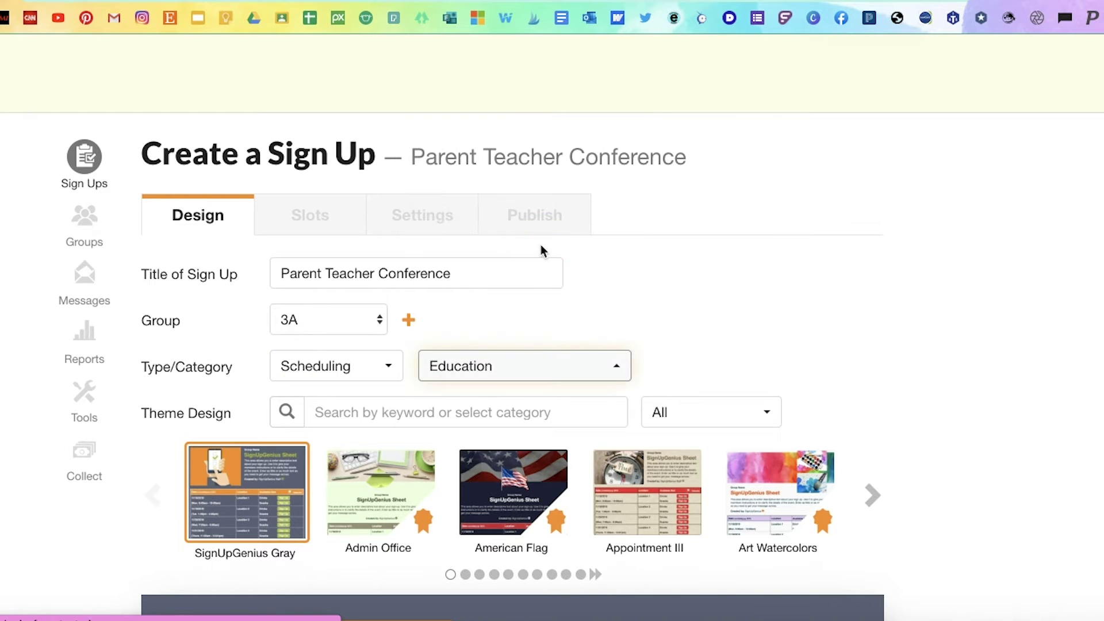
# Step: Search themes for 'education' and apply the Back to School 7 theme
pyautogui.click(545, 412)
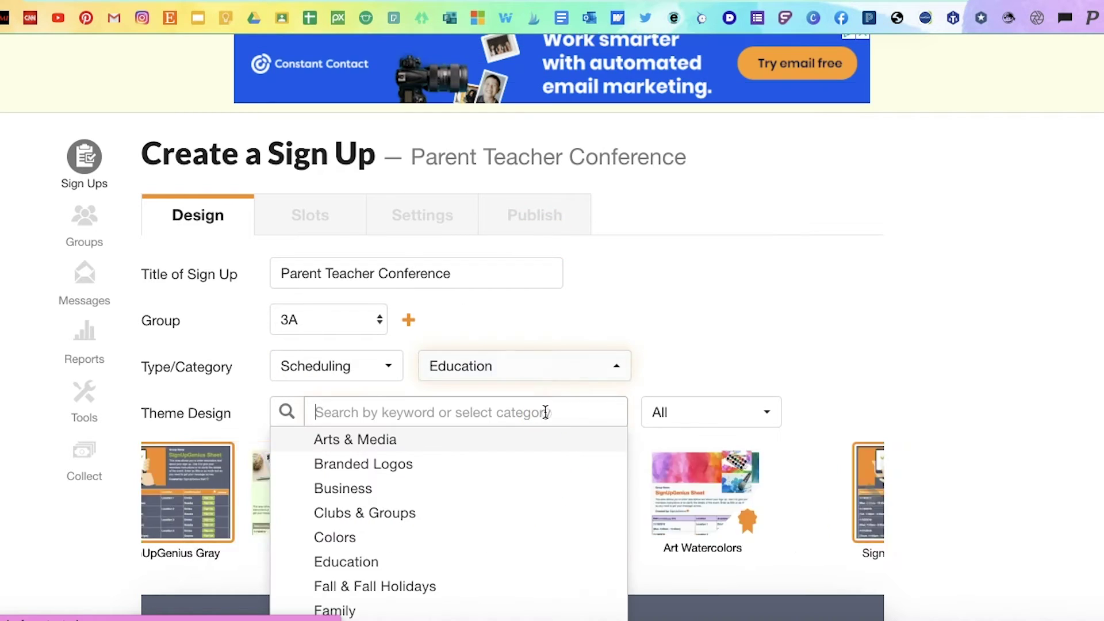
pyautogui.write('educa')
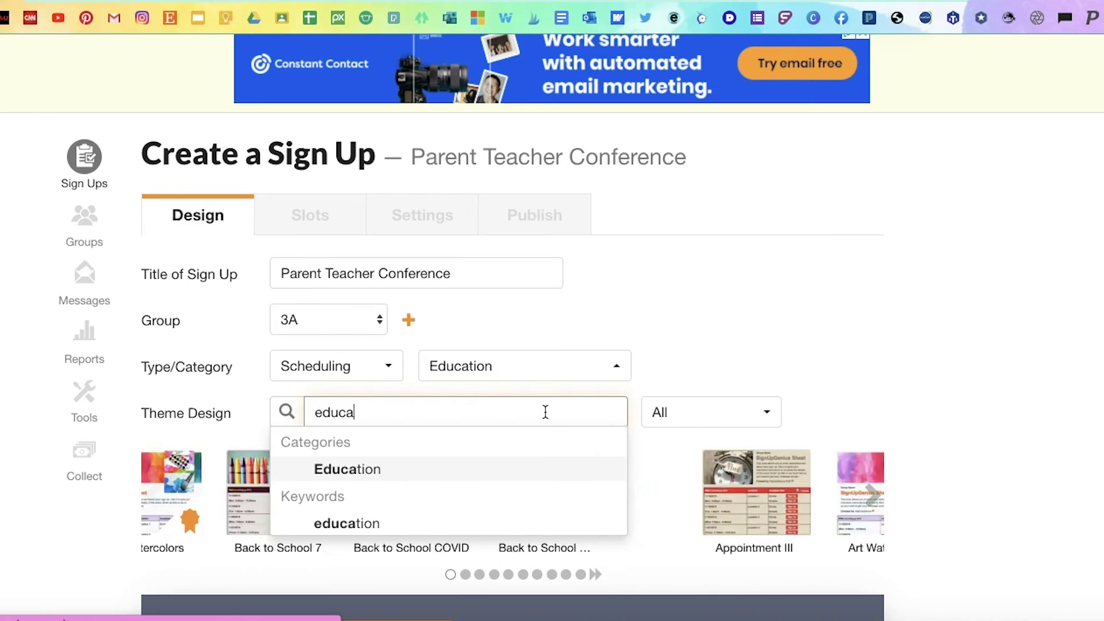
pyautogui.write('tion')
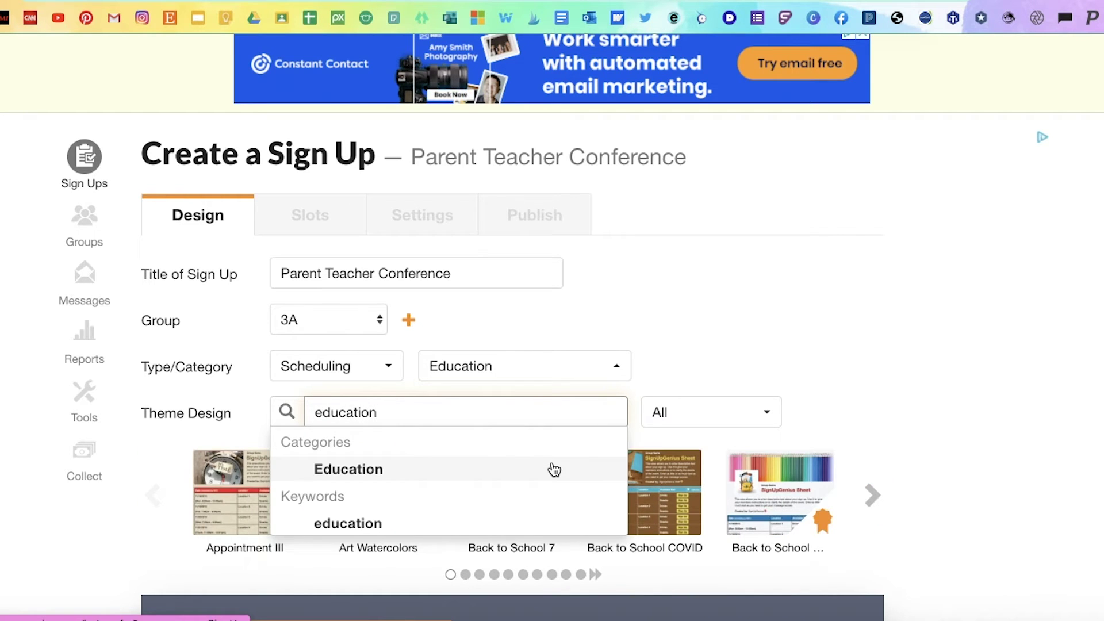
pyautogui.click(551, 469)
pyautogui.scroll(-1, 838, 384)
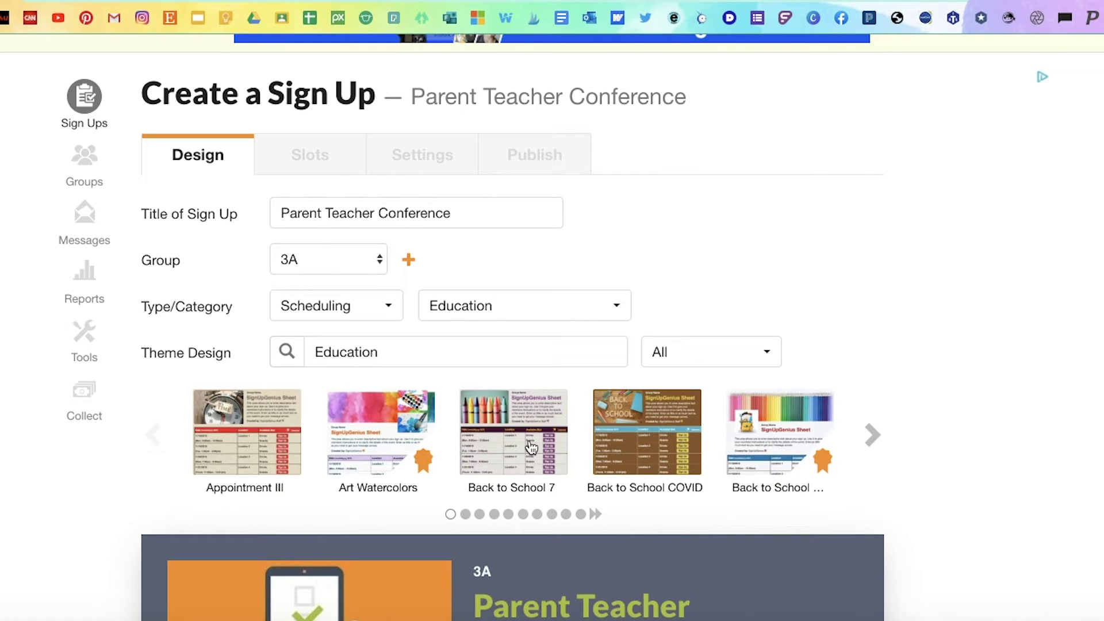
pyautogui.click(530, 447)
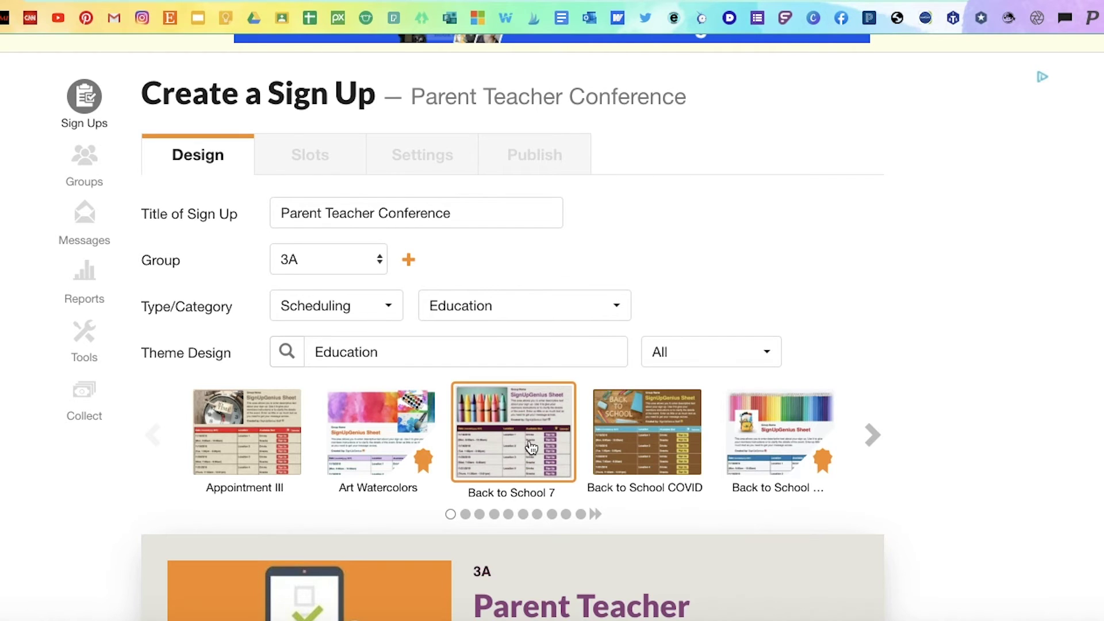
# Step: Review the description, leave it unchanged, and save the design to reach the Slots step
pyautogui.scroll(-8, 530, 447)
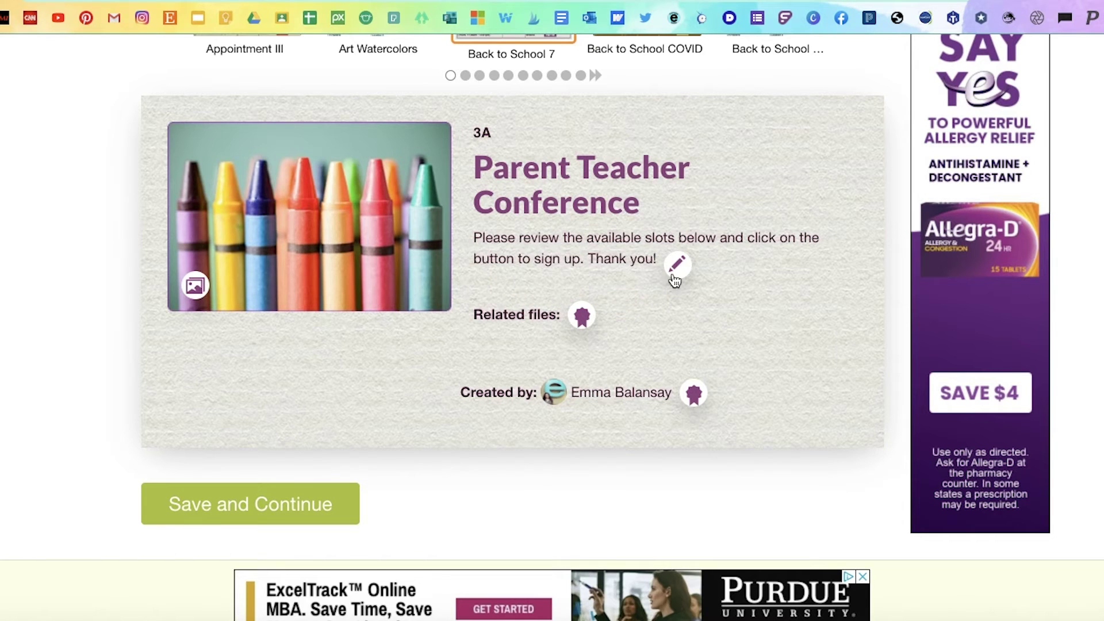
pyautogui.click(678, 265)
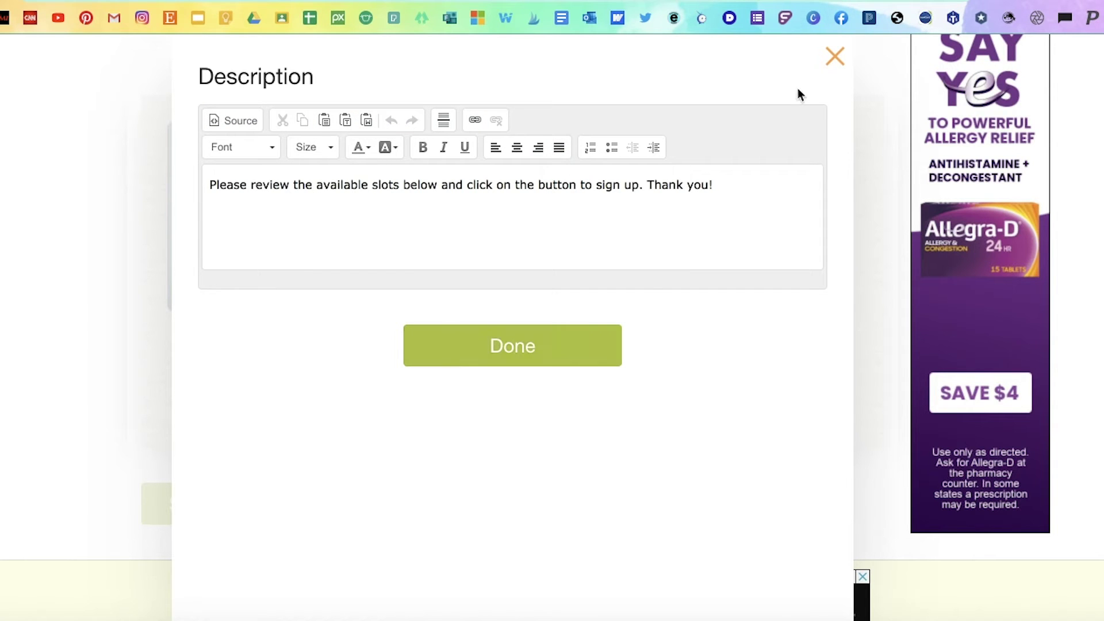
pyautogui.click(829, 68)
pyautogui.scroll(2, 623, 261)
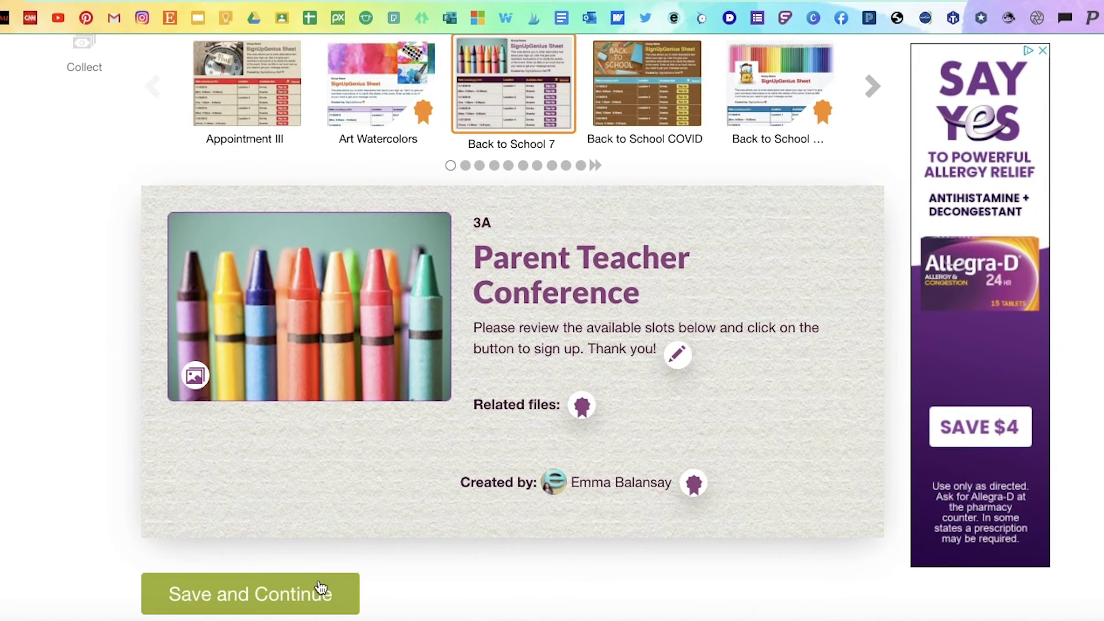
pyautogui.click(318, 586)
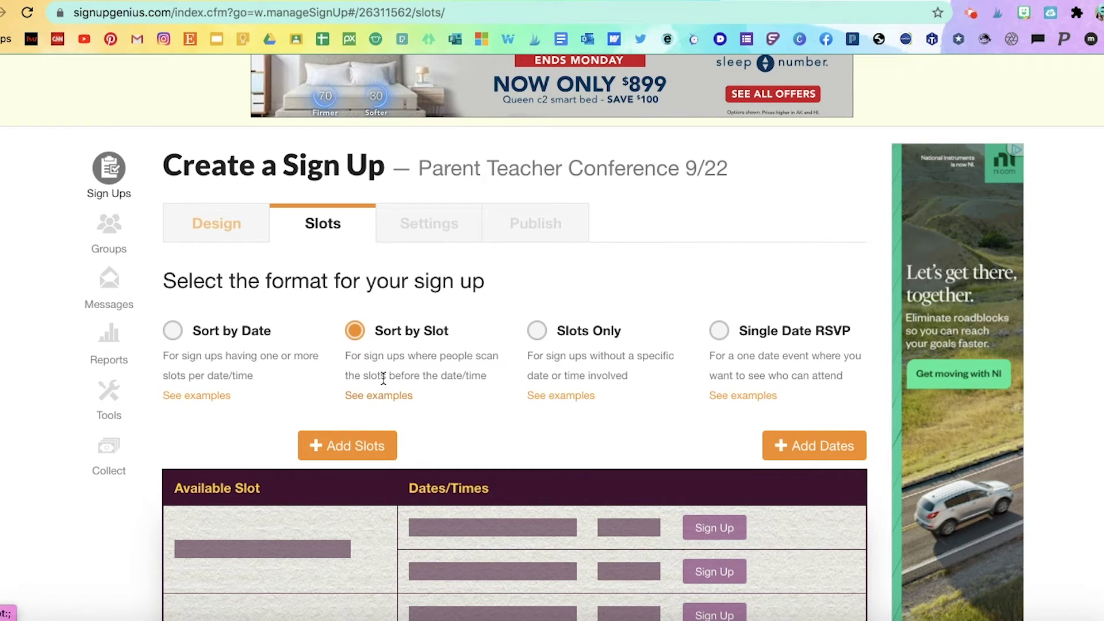
# Step: Open the Add Slots dialog from the bottom of the Slots tab
pyautogui.scroll(-1, 437, 429)
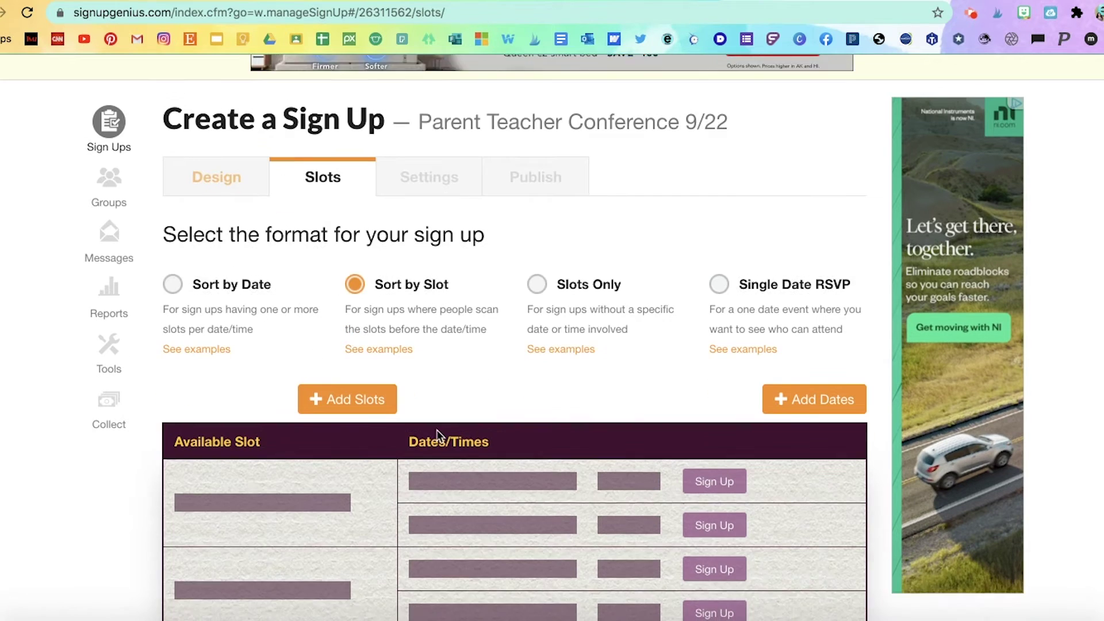
pyautogui.scroll(-3, 436, 430)
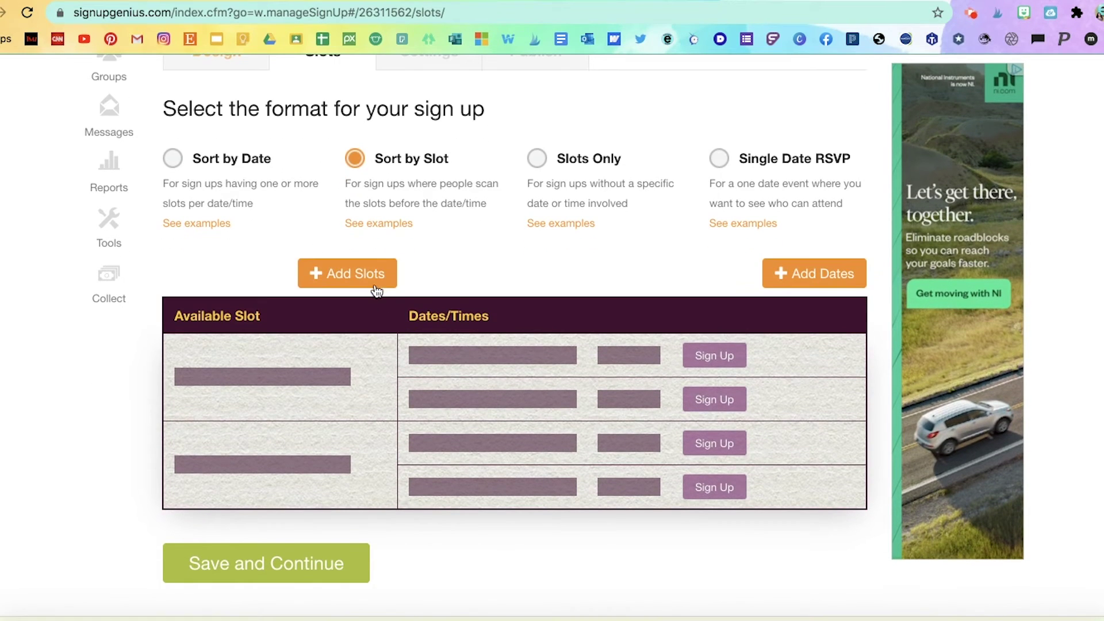
pyautogui.click(375, 286)
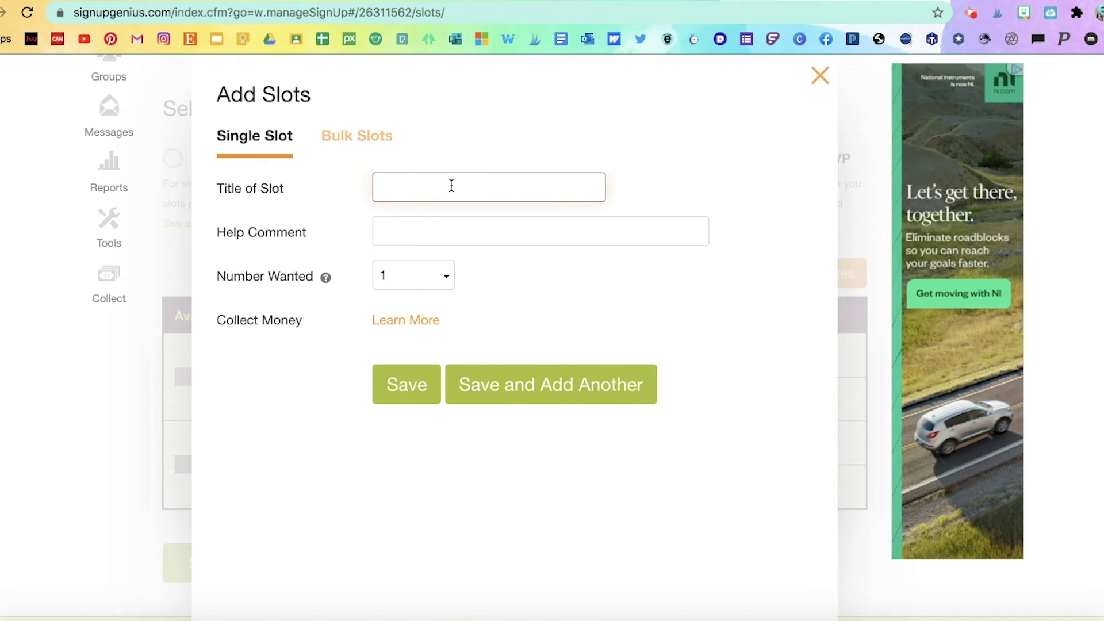
# Step: Add one-person slots 1:00 - 1:15, 1:20 - 1:35 and 1:40 - 1:55
pyautogui.write('1')
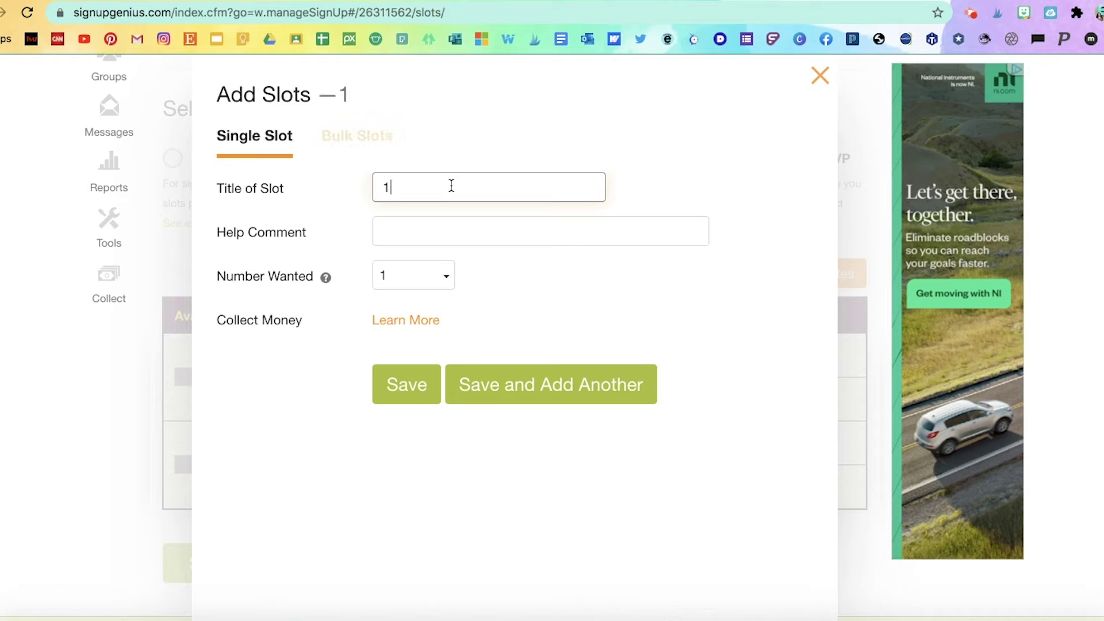
pyautogui.write(':00 - 1:15')
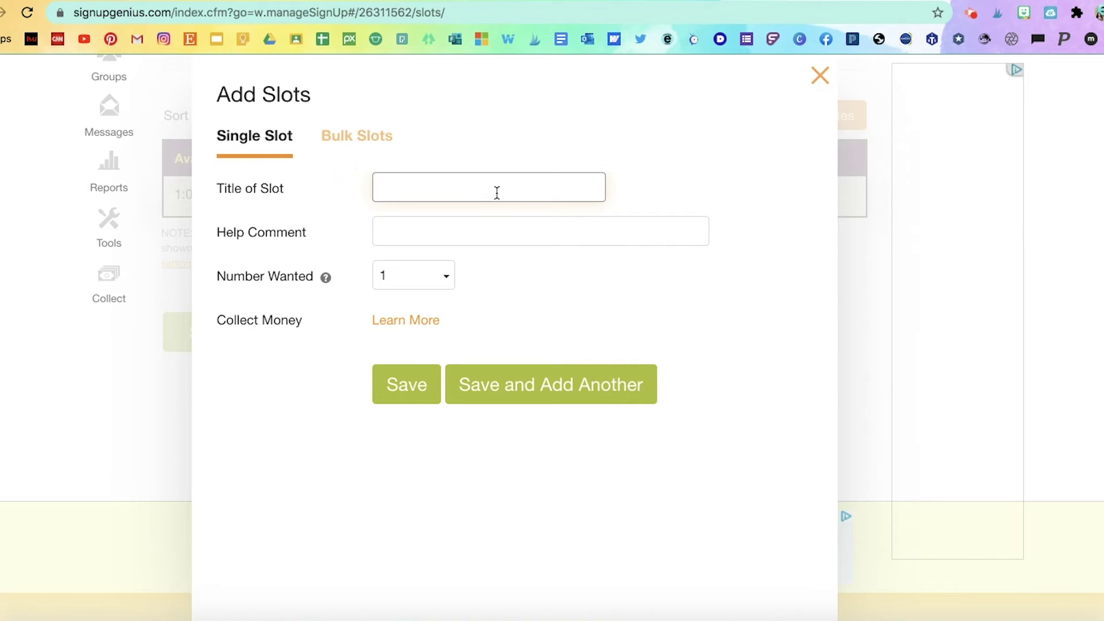
pyautogui.write('1:20')
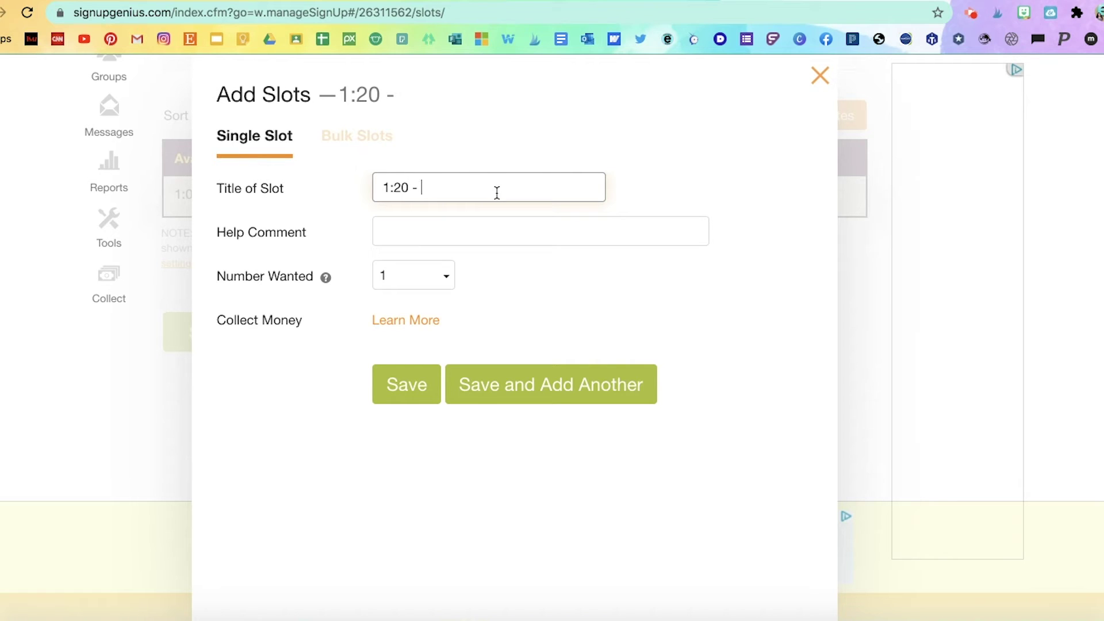
pyautogui.write(' - 1:35')
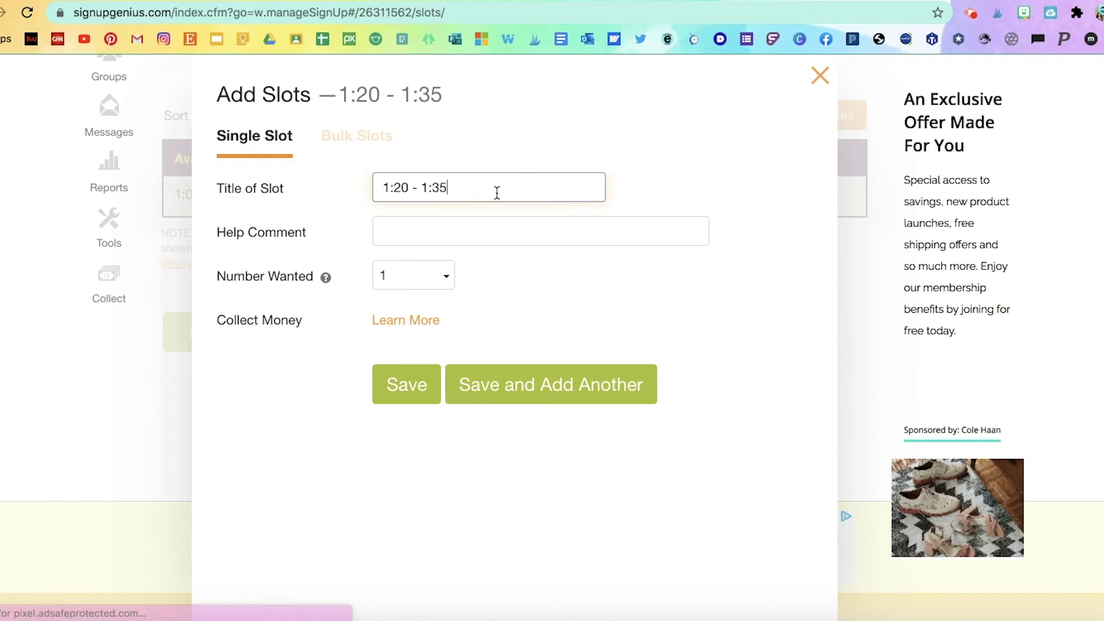
pyautogui.click(561, 387)
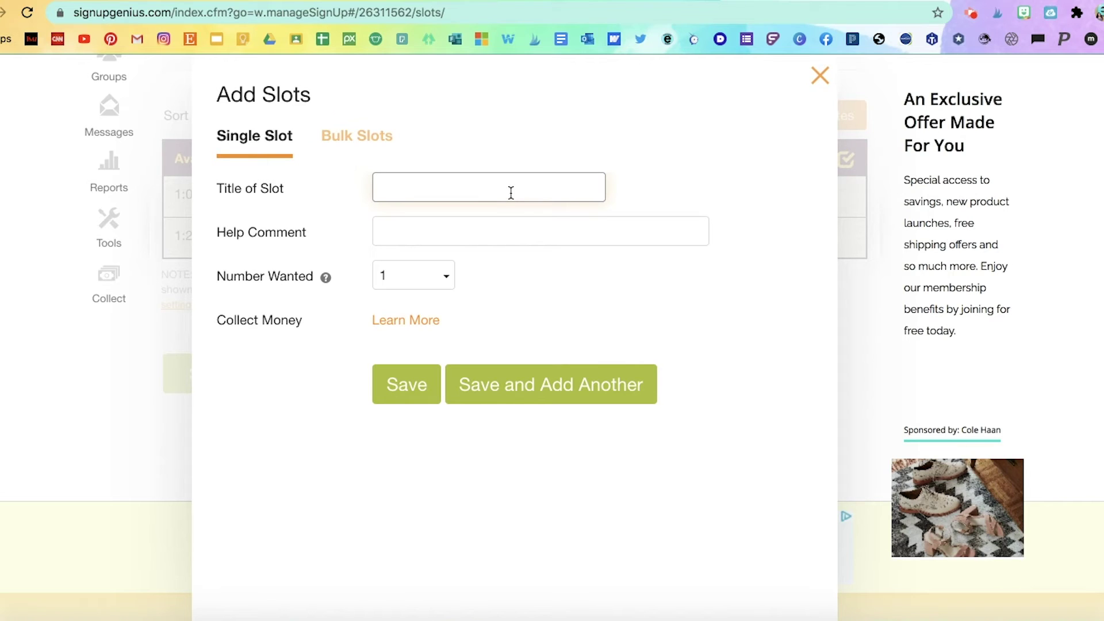
pyautogui.write('1:40')
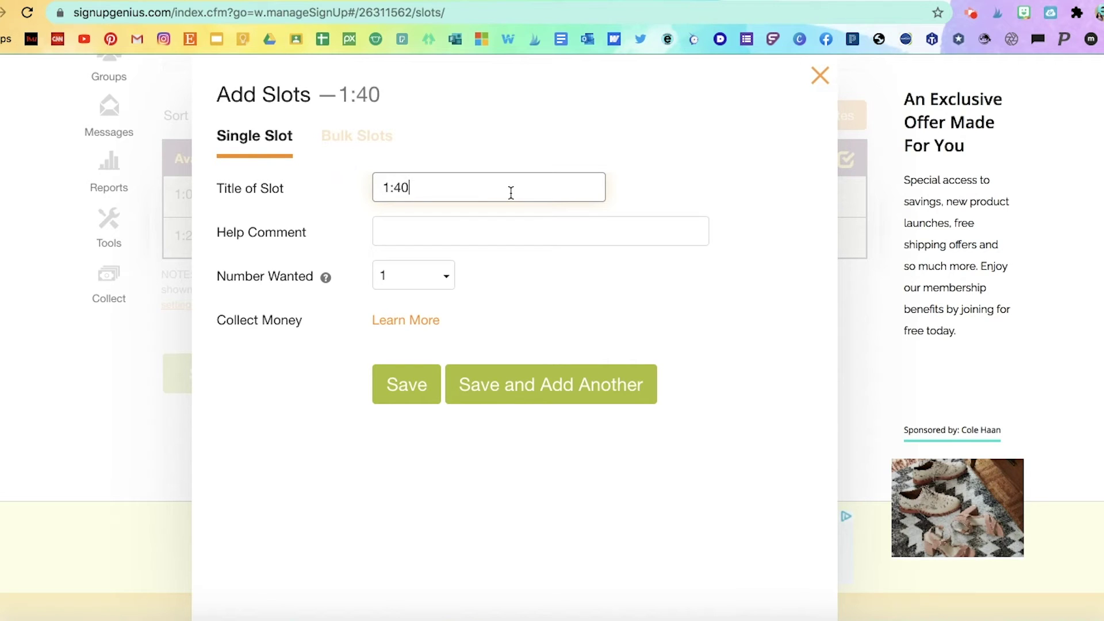
pyautogui.write(' - 1:55')
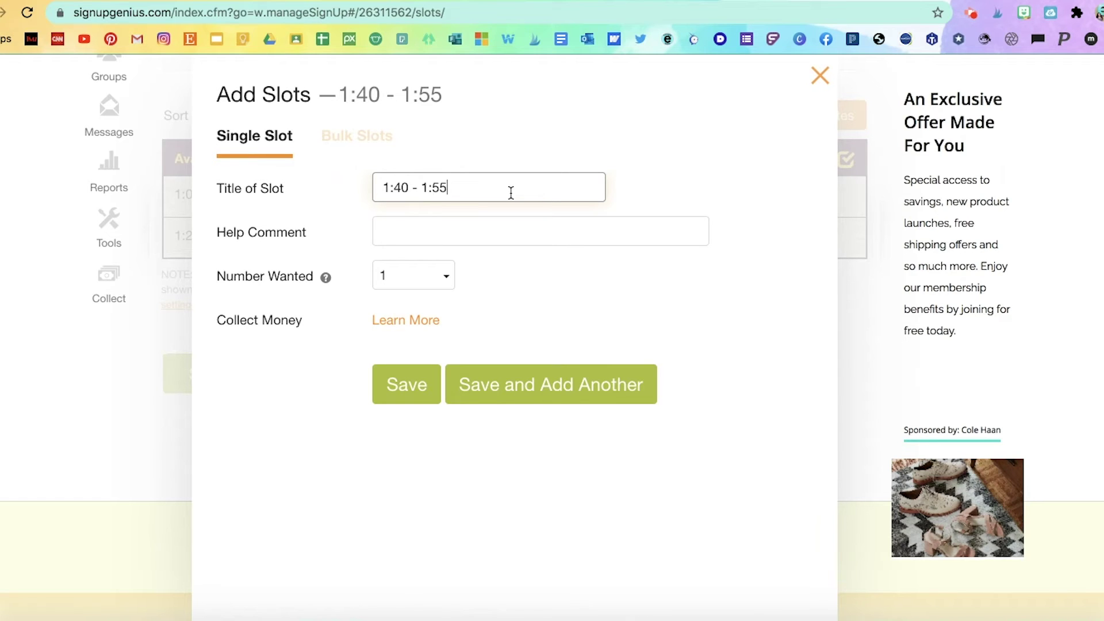
pyautogui.click(613, 384)
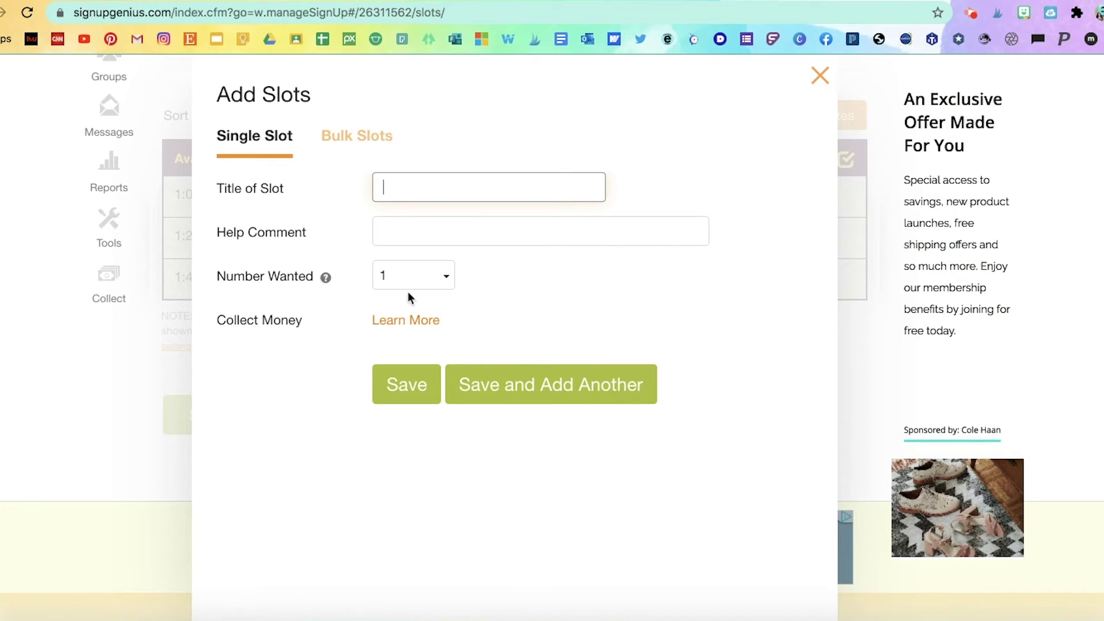
# Step: Add the final 2:00 - 2:15 slot and save, bringing up the Add Dates/Times calendar
pyautogui.write('1')
pyautogui.press('BackSpace')
pyautogui.write('2')
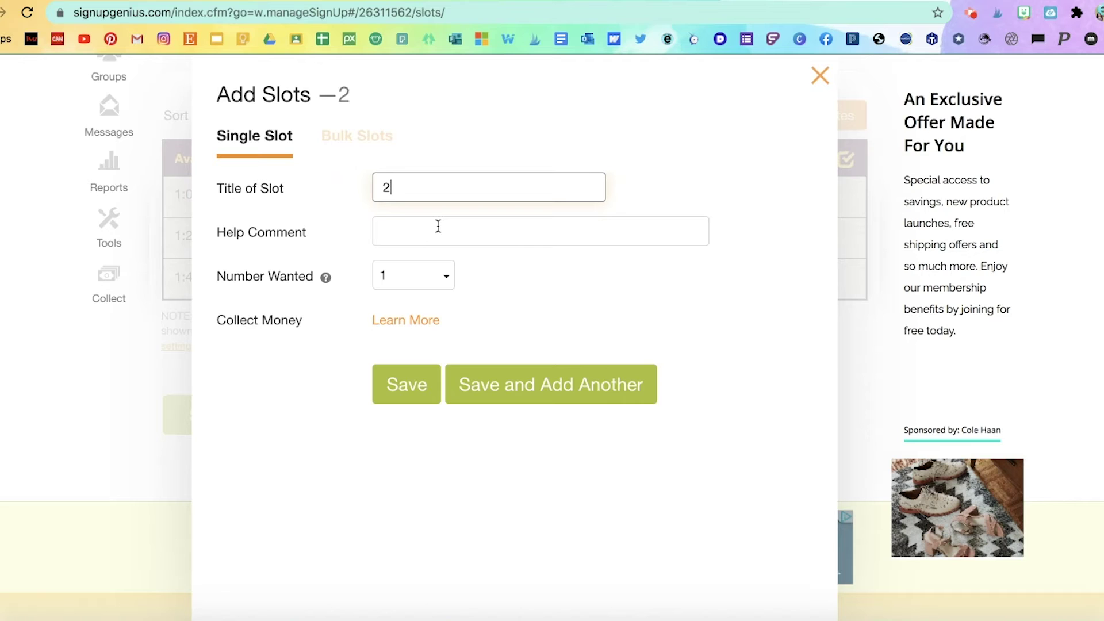
pyautogui.write(':00')
pyautogui.write('- 2:')
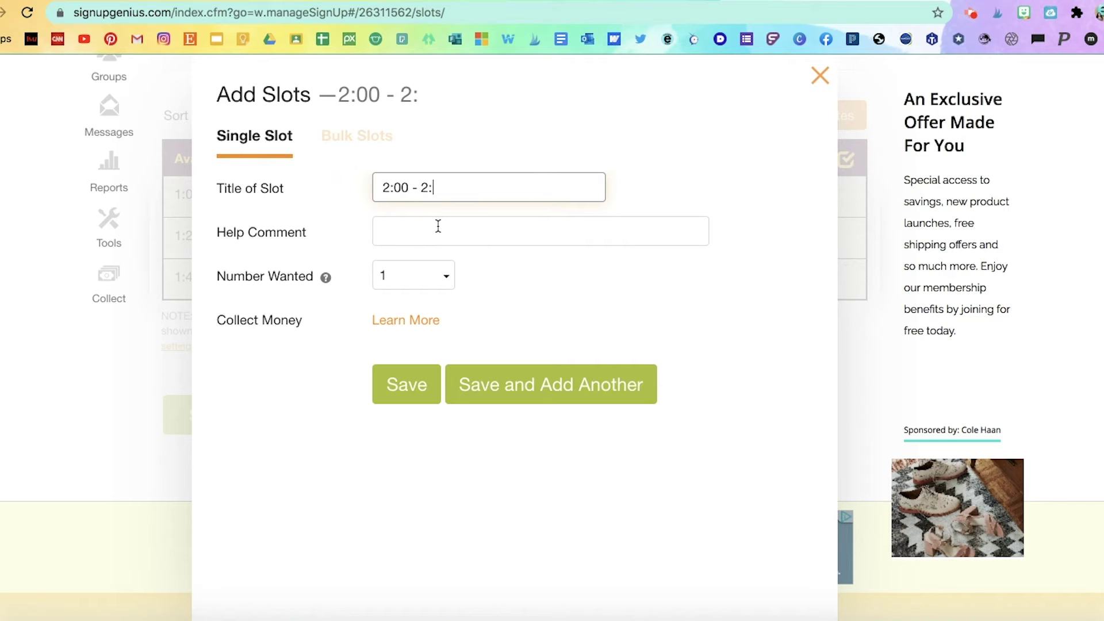
pyautogui.write('15')
pyautogui.click(396, 391)
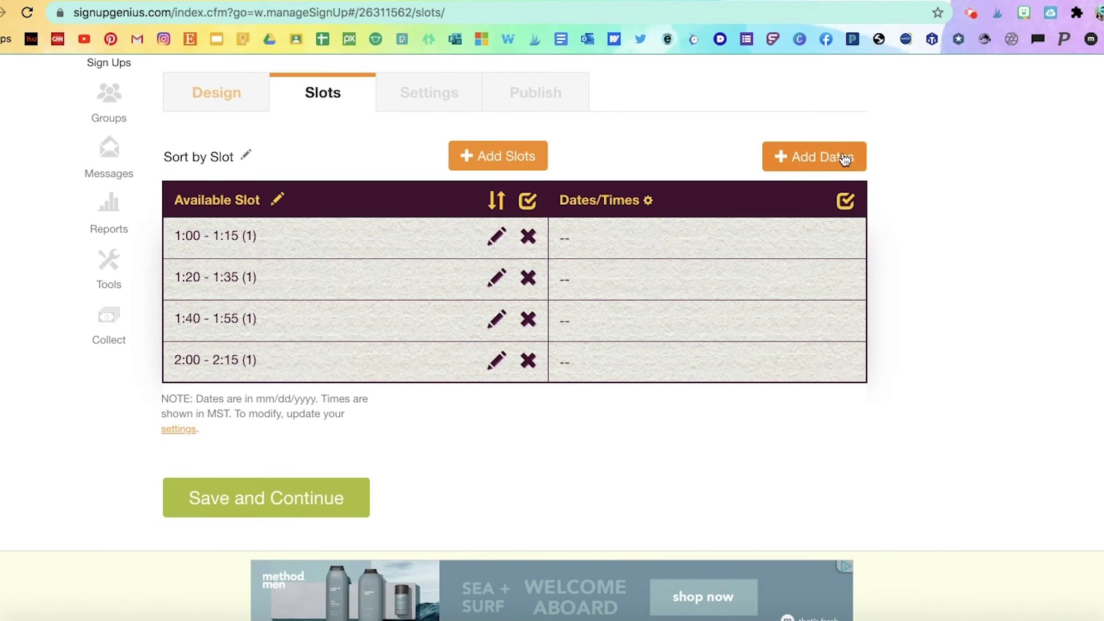
pyautogui.click(844, 159)
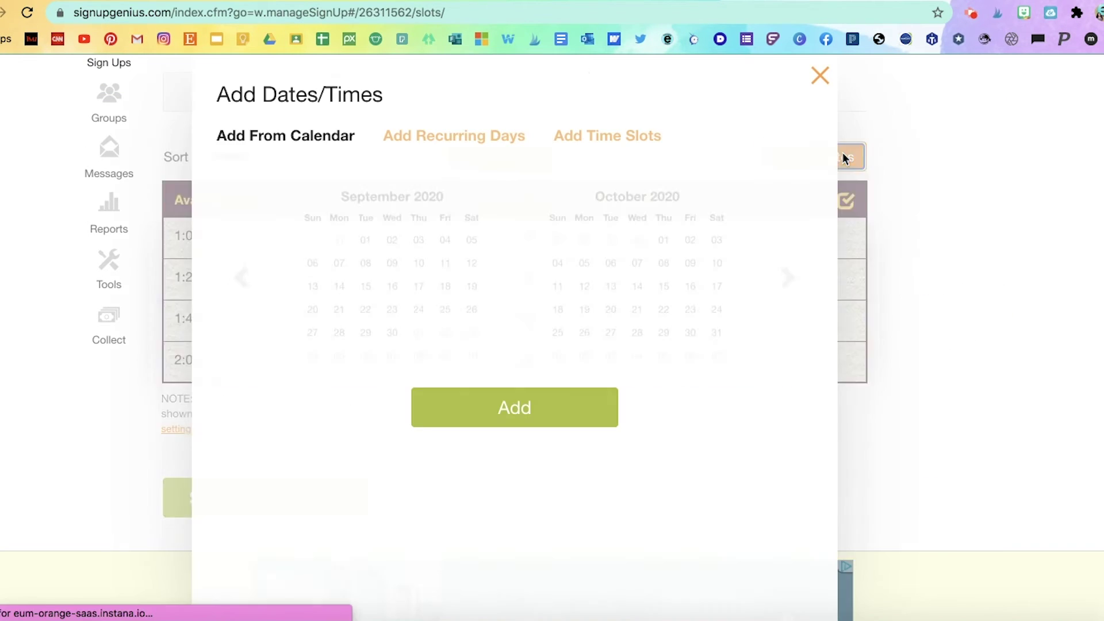
# Step: Date all available slots Tuesday 09/22/2020 from the calendar
pyautogui.click(366, 296)
pyautogui.scroll(-1, 480, 516)
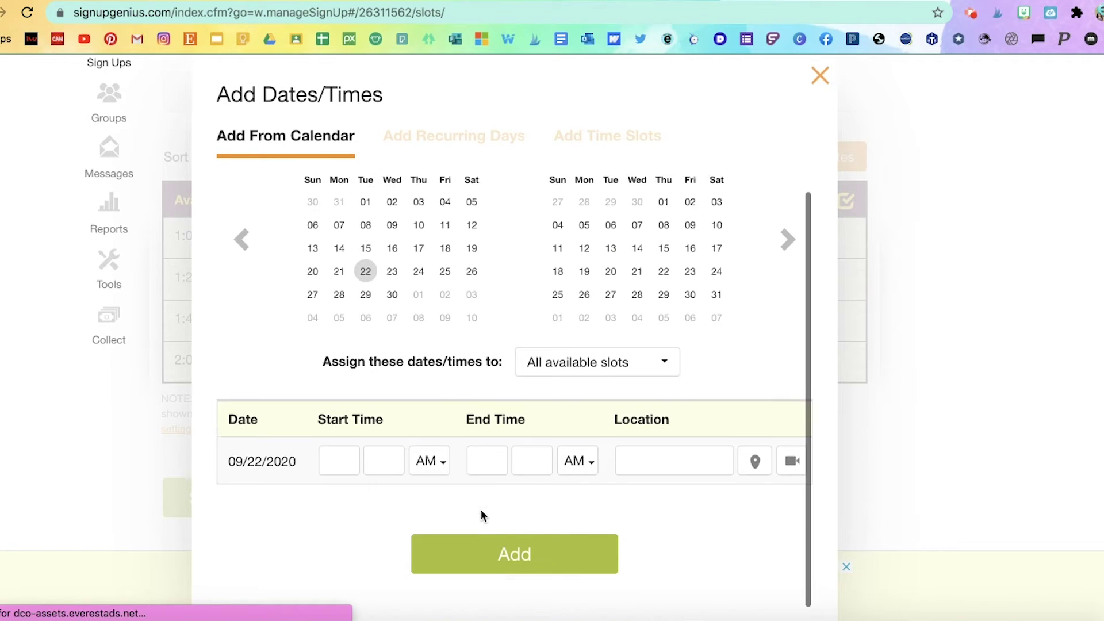
pyautogui.click(529, 543)
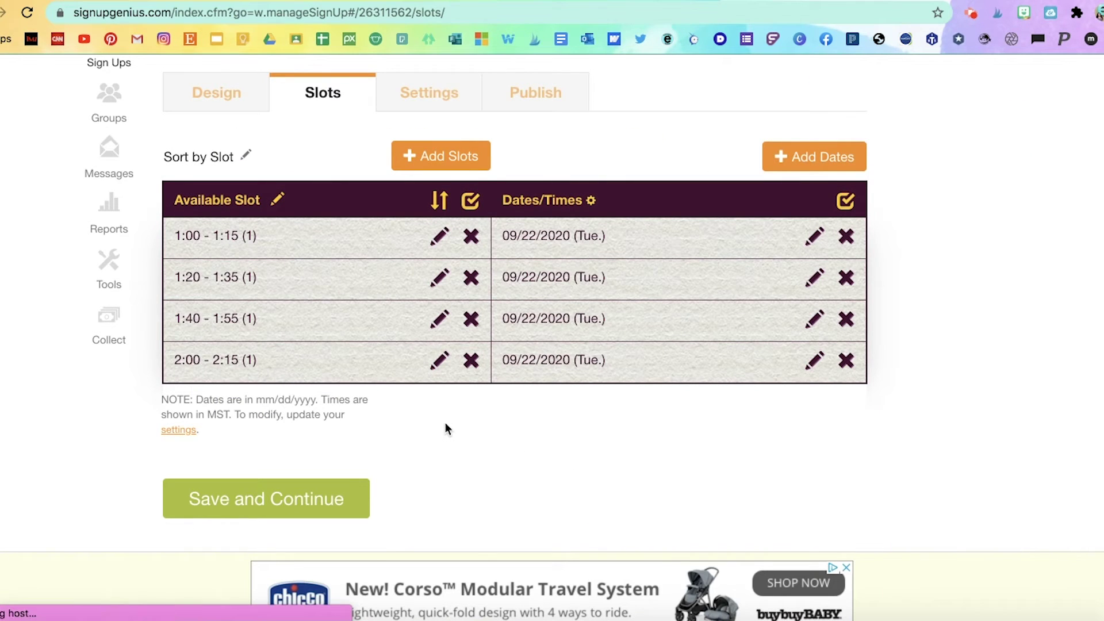
pyautogui.scroll(-1, 444, 422)
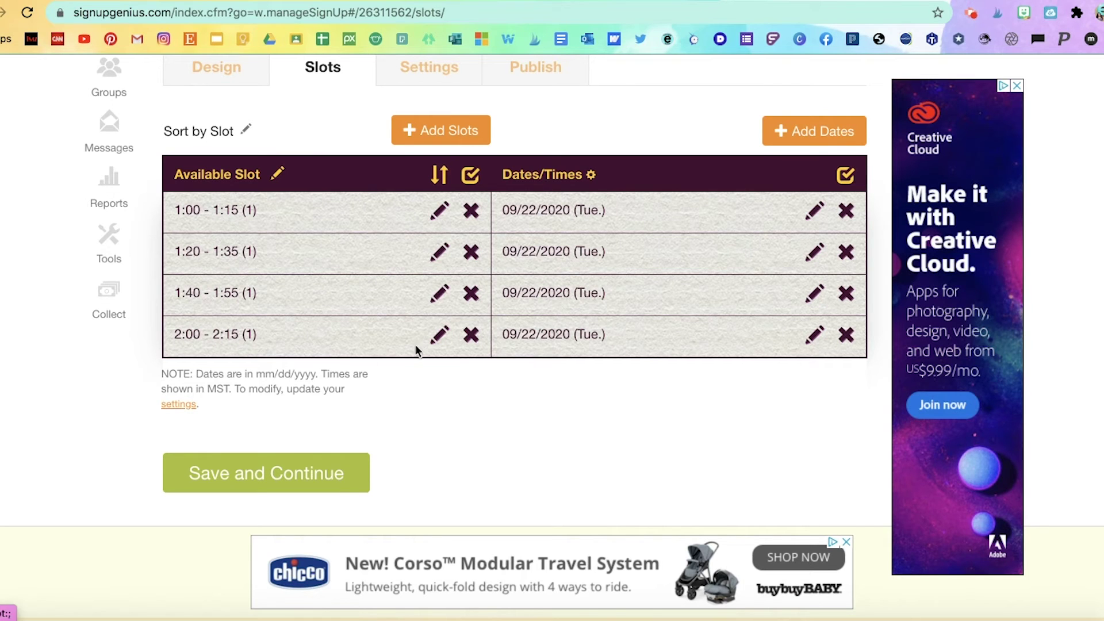
# Step: Save the dated slots and continue to the Settings step
pyautogui.click(291, 475)
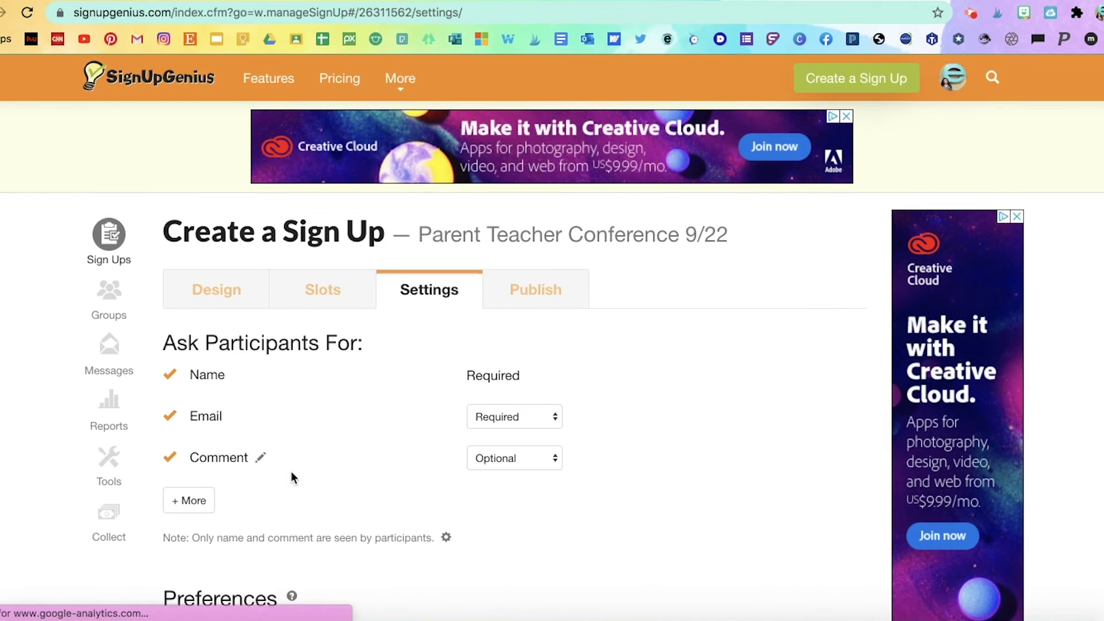
pyautogui.scroll(-3, 291, 475)
pyautogui.scroll(-2, 291, 472)
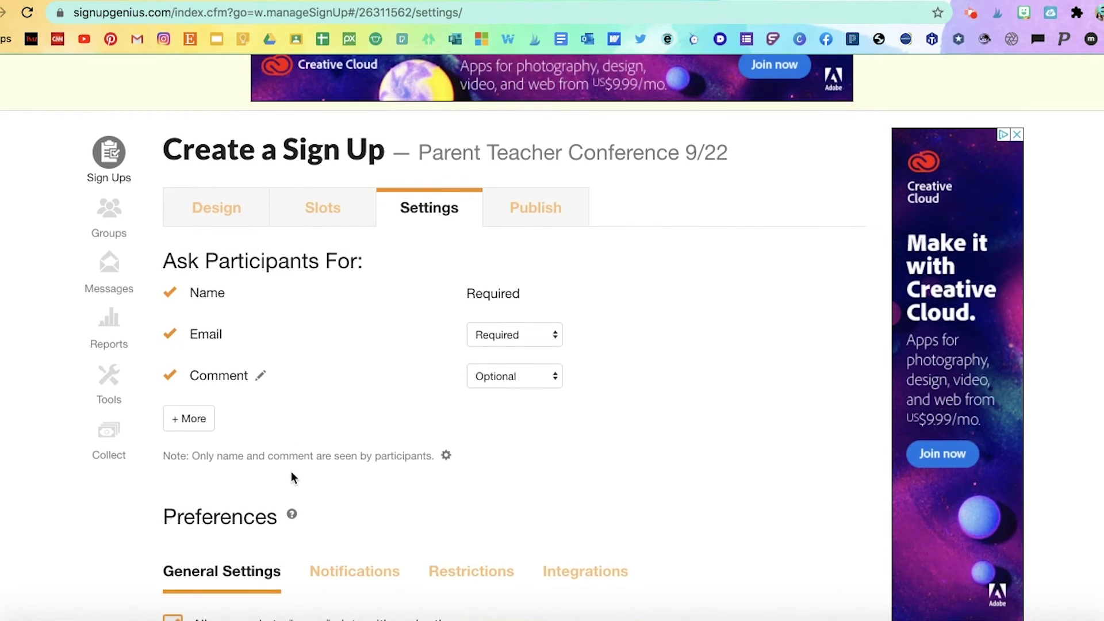
pyautogui.scroll(-1, 291, 475)
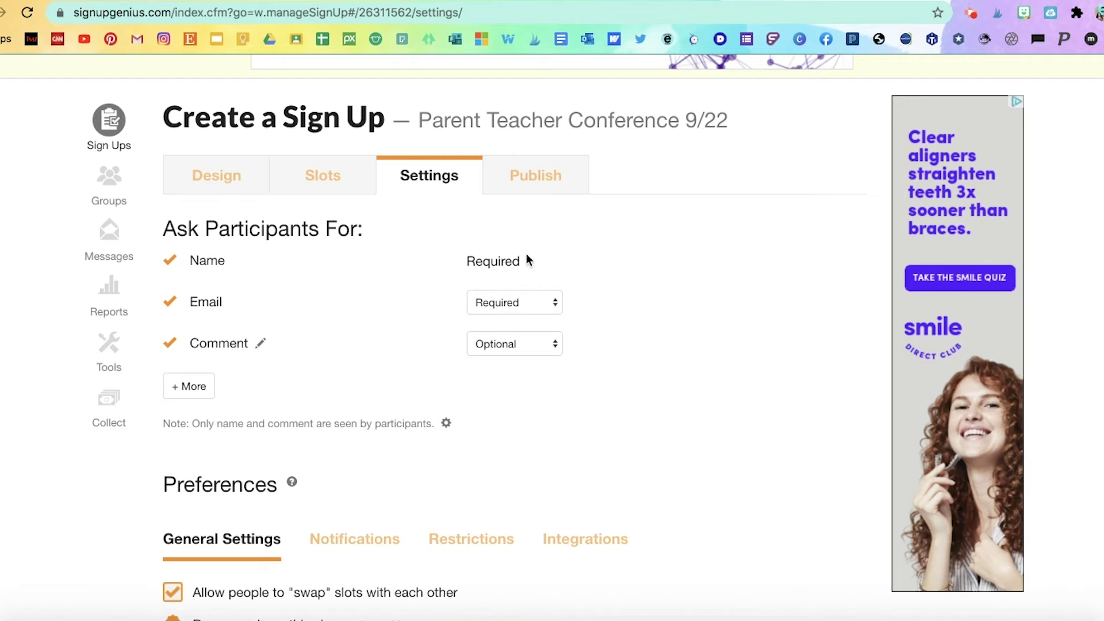
# Step: Make participants' Email optional and reveal the extra Phone and Address fields
pyautogui.click(554, 303)
pyautogui.click(549, 316)
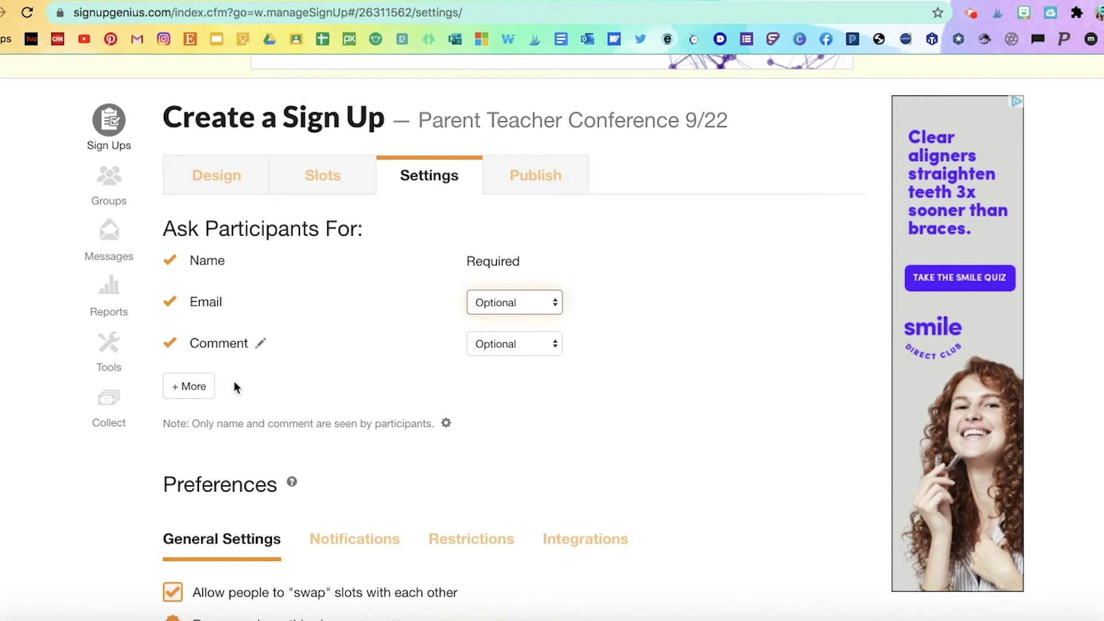
pyautogui.click(197, 391)
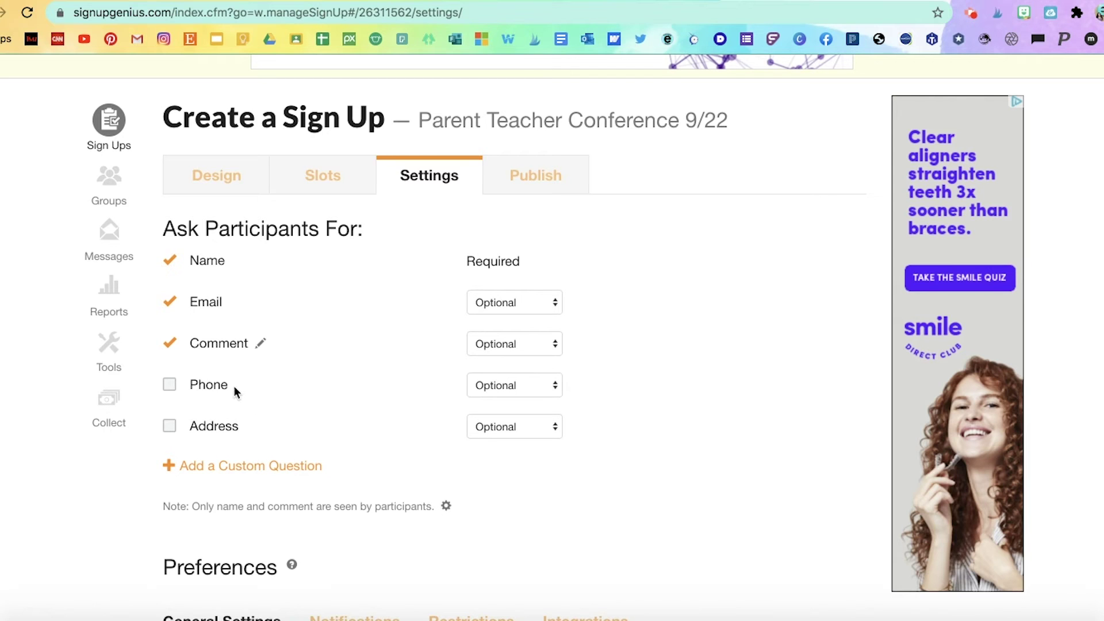
# Step: Try to create a new custom question named 'Name of Child'
pyautogui.click(230, 463)
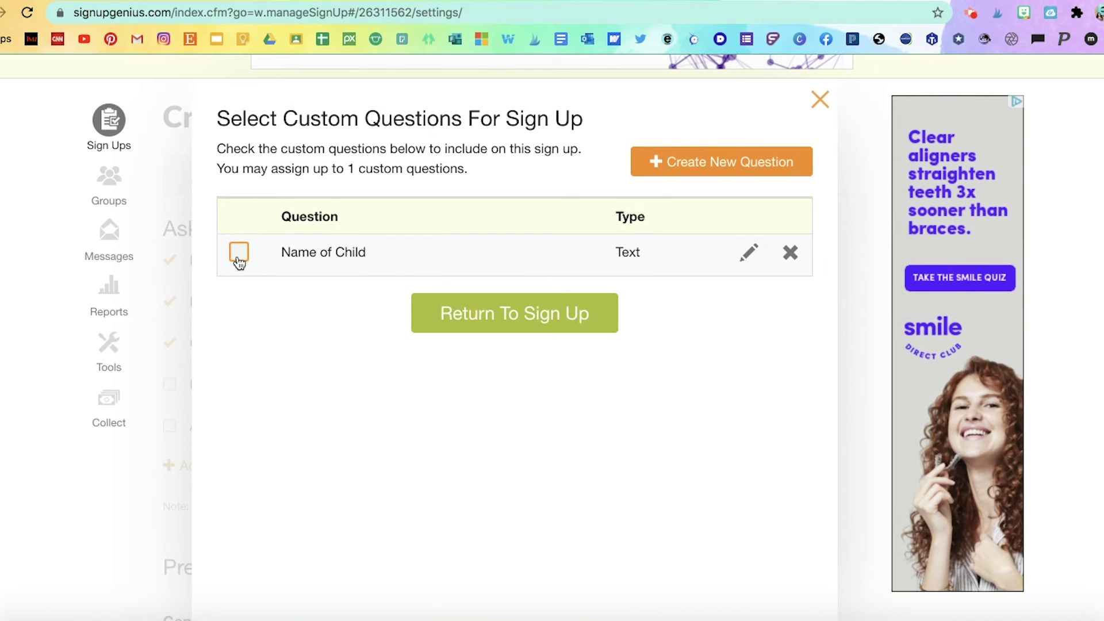
pyautogui.click(740, 155)
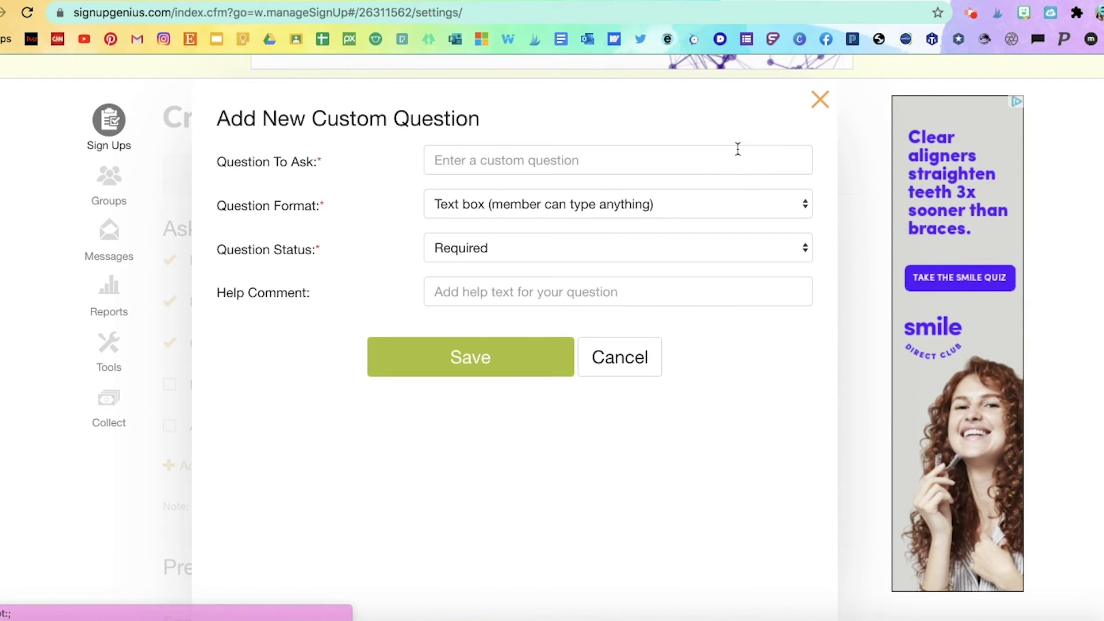
pyautogui.click(590, 160)
pyautogui.write('N')
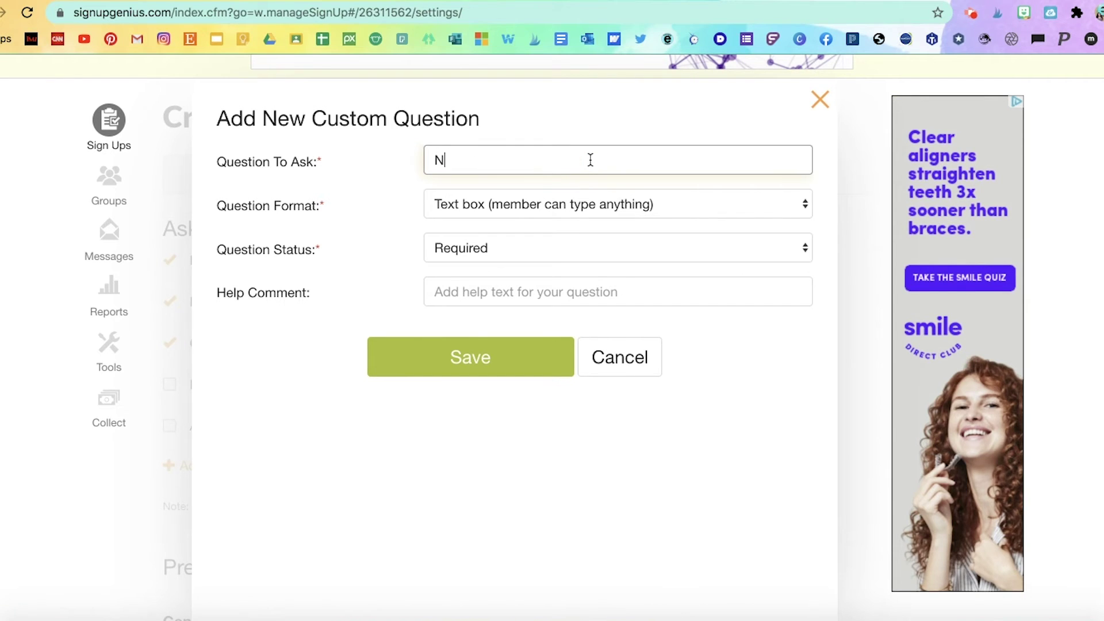
pyautogui.write('ame of Child')
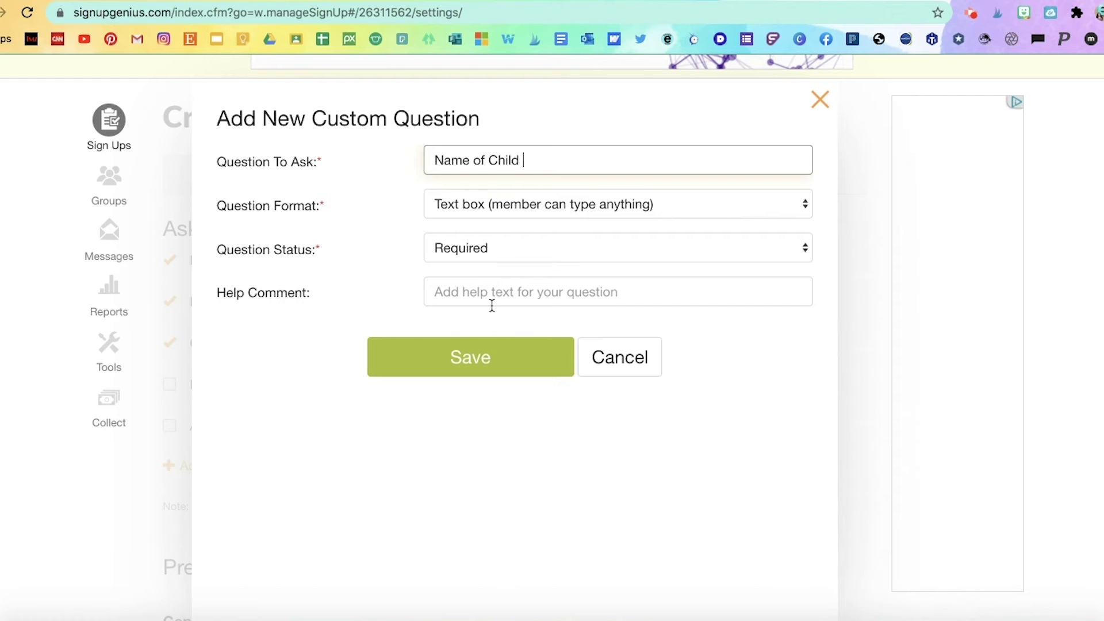
pyautogui.click(492, 359)
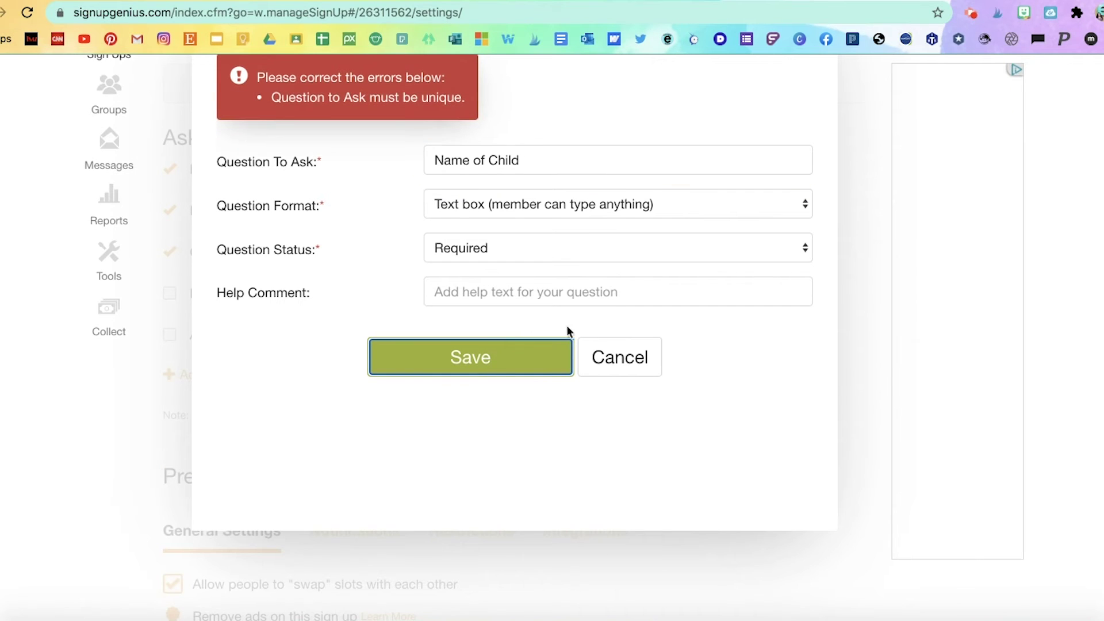
# Step: Discard the duplicate question, select the existing Name of Child question, and return to the sign-up
pyautogui.click(637, 361)
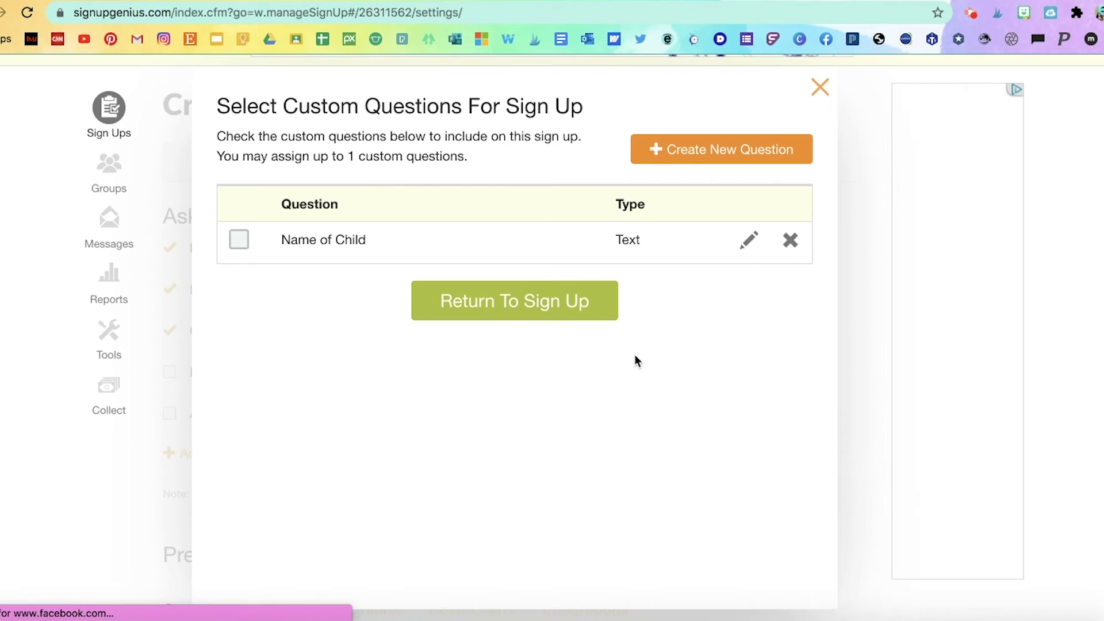
pyautogui.click(238, 243)
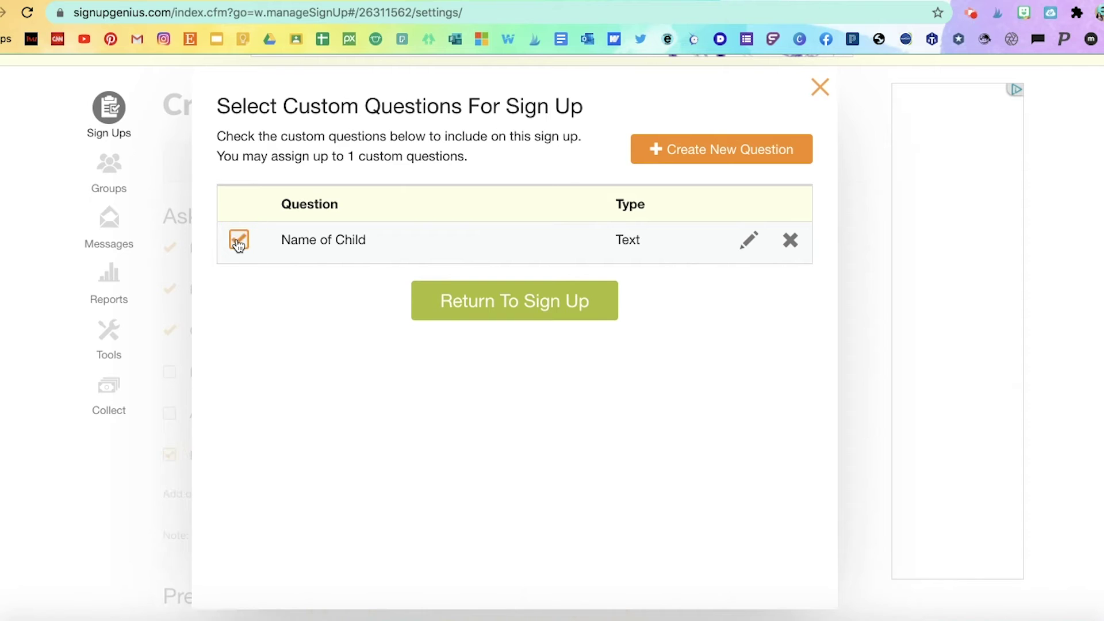
pyautogui.click(483, 316)
# Step: Untick 'Allow people to swap slots' in Preferences and show the Notifications settings
pyautogui.scroll(-2, 449, 363)
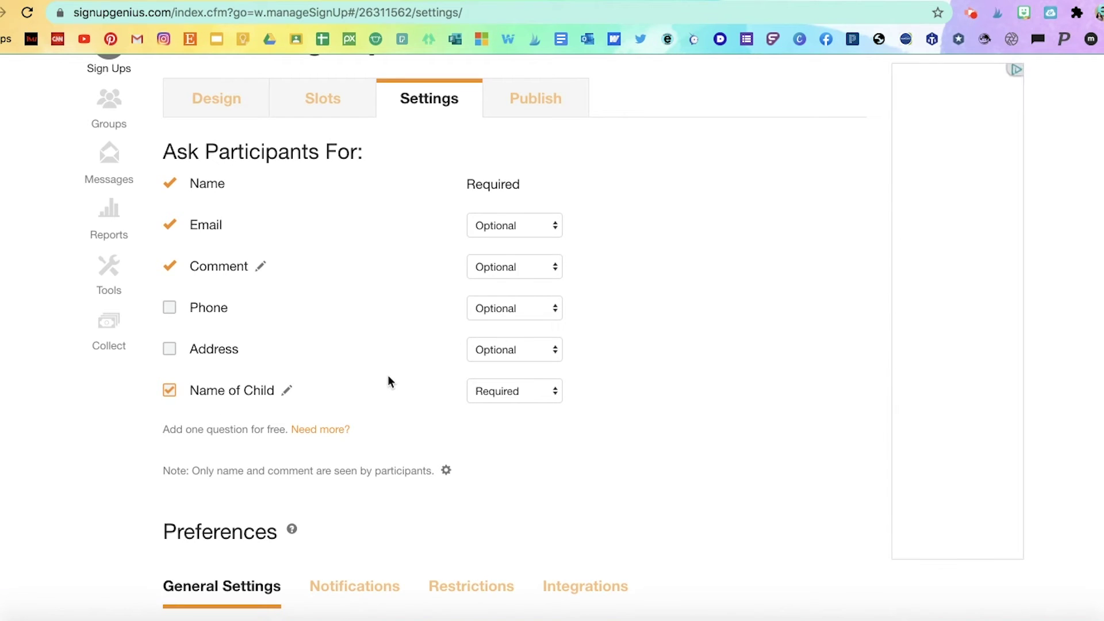
pyautogui.scroll(-3, 388, 377)
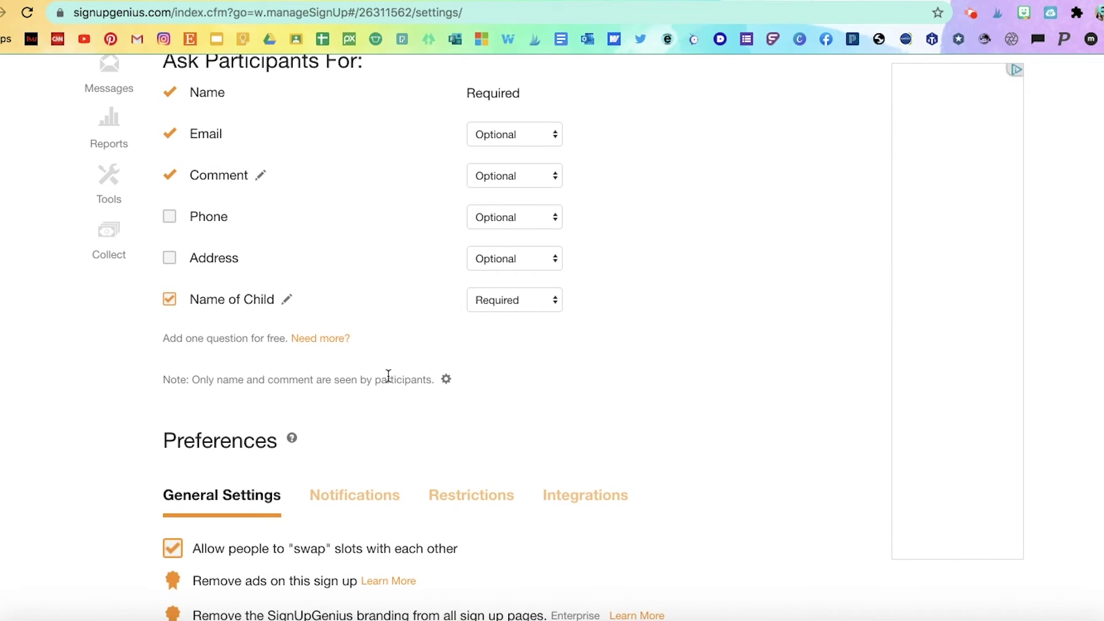
pyautogui.scroll(-6, 388, 376)
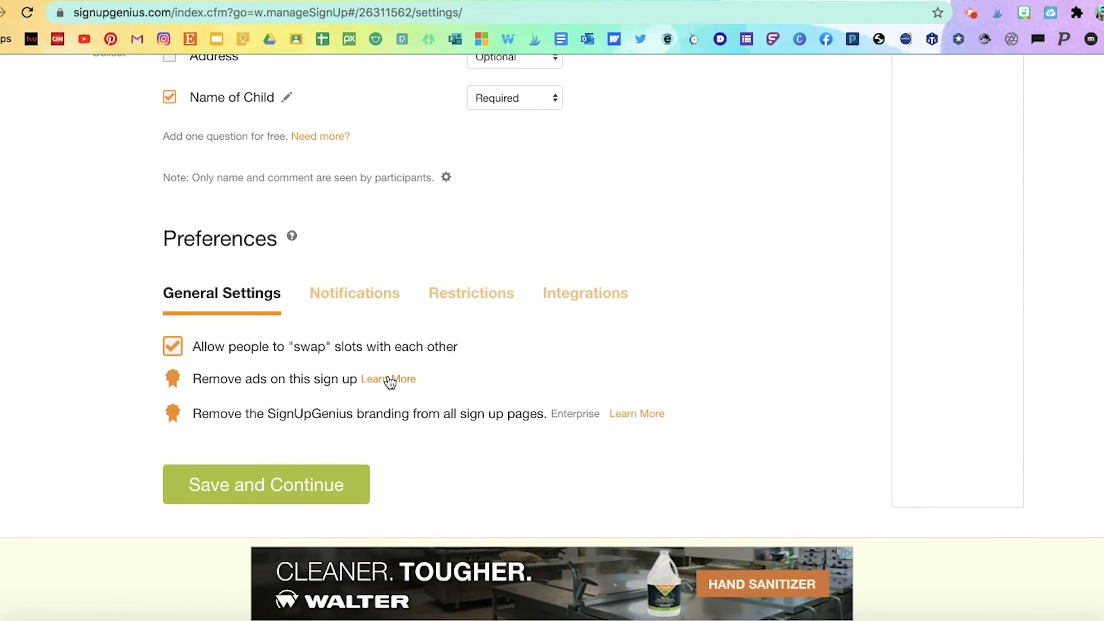
pyautogui.scroll(-1, 387, 380)
pyautogui.scroll(3, 387, 379)
pyautogui.scroll(-1, 387, 380)
pyautogui.scroll(-1, 388, 375)
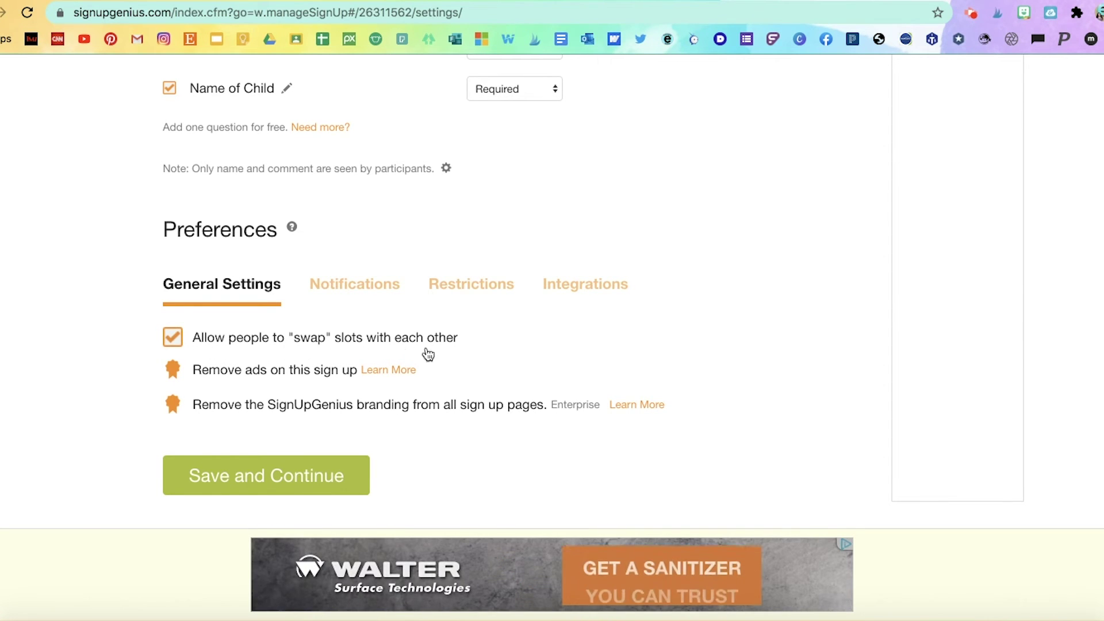
pyautogui.click(173, 341)
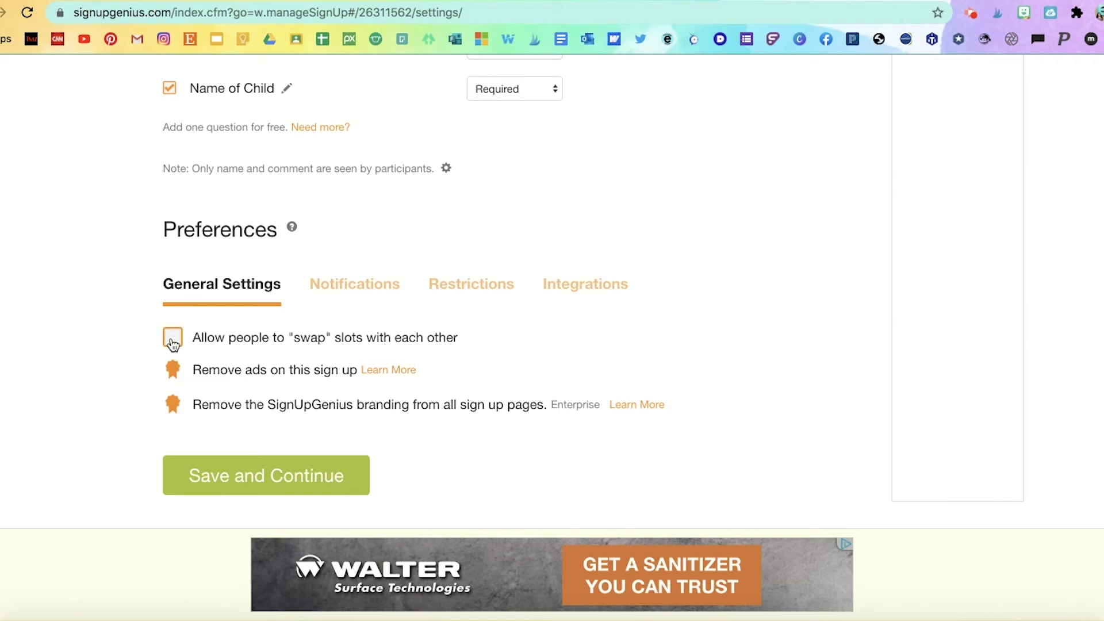
pyautogui.click(377, 287)
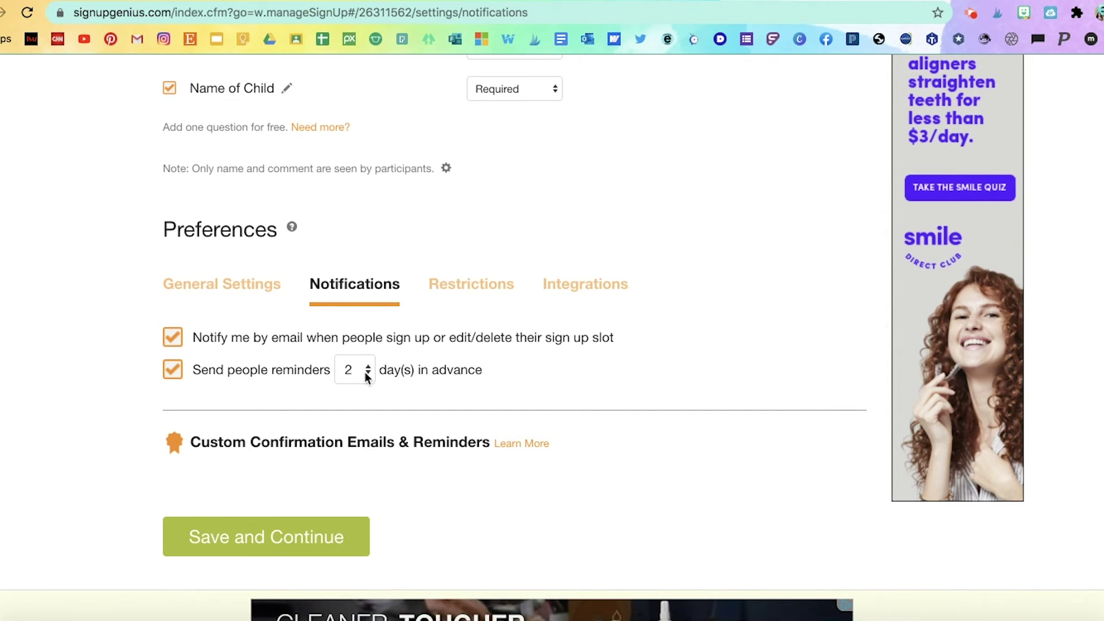
pyautogui.click(368, 369)
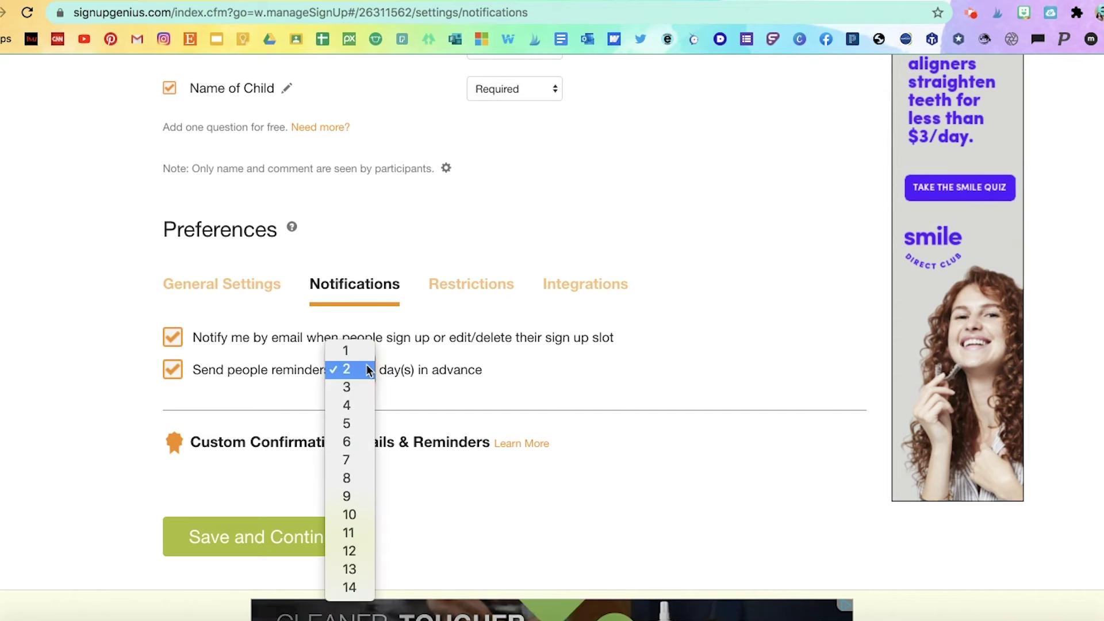
pyautogui.click(449, 393)
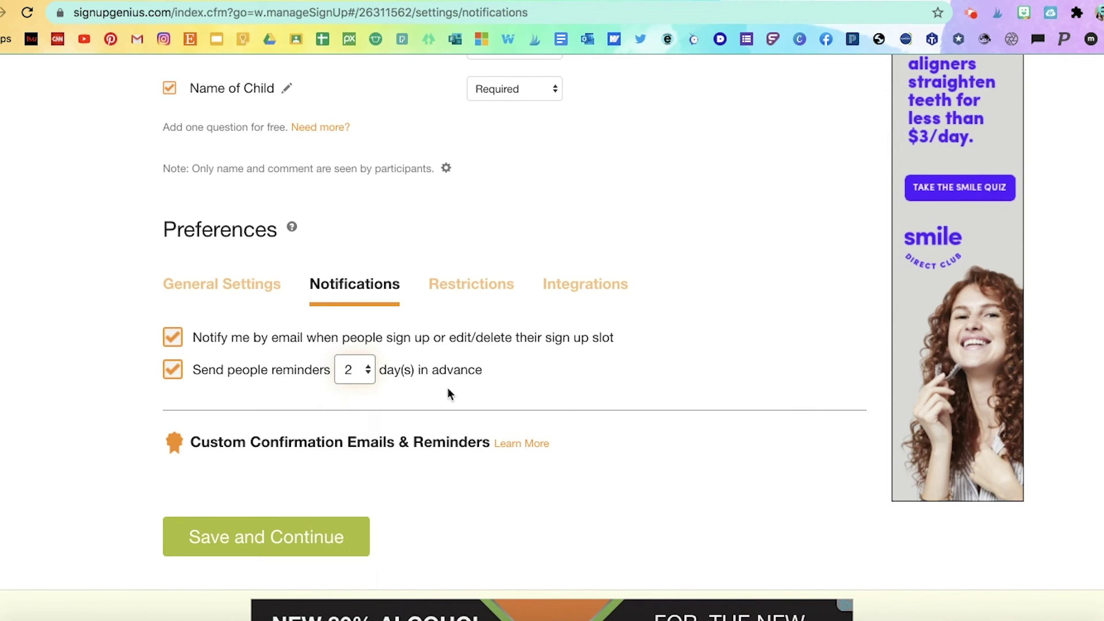
pyautogui.click(486, 286)
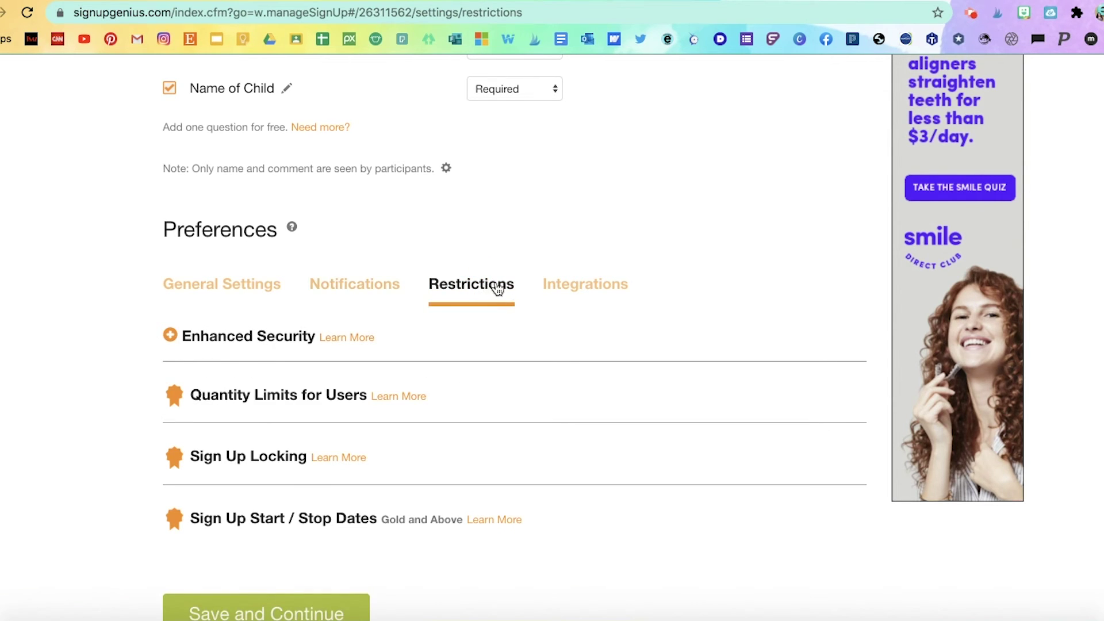
pyautogui.click(586, 286)
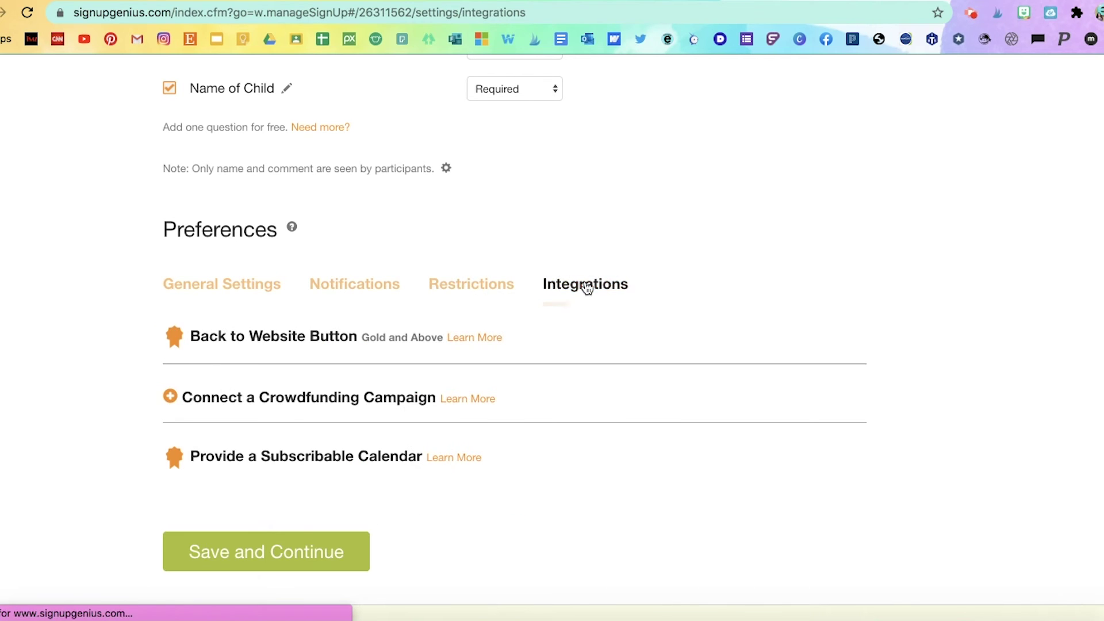
pyautogui.click(490, 288)
pyautogui.click(212, 284)
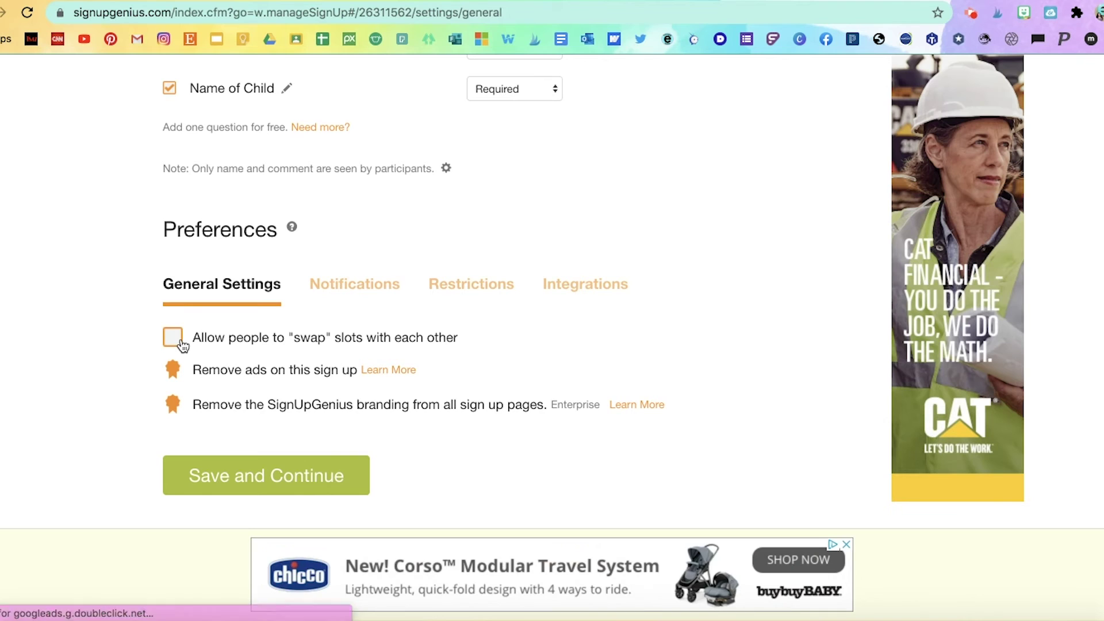
pyautogui.click(373, 288)
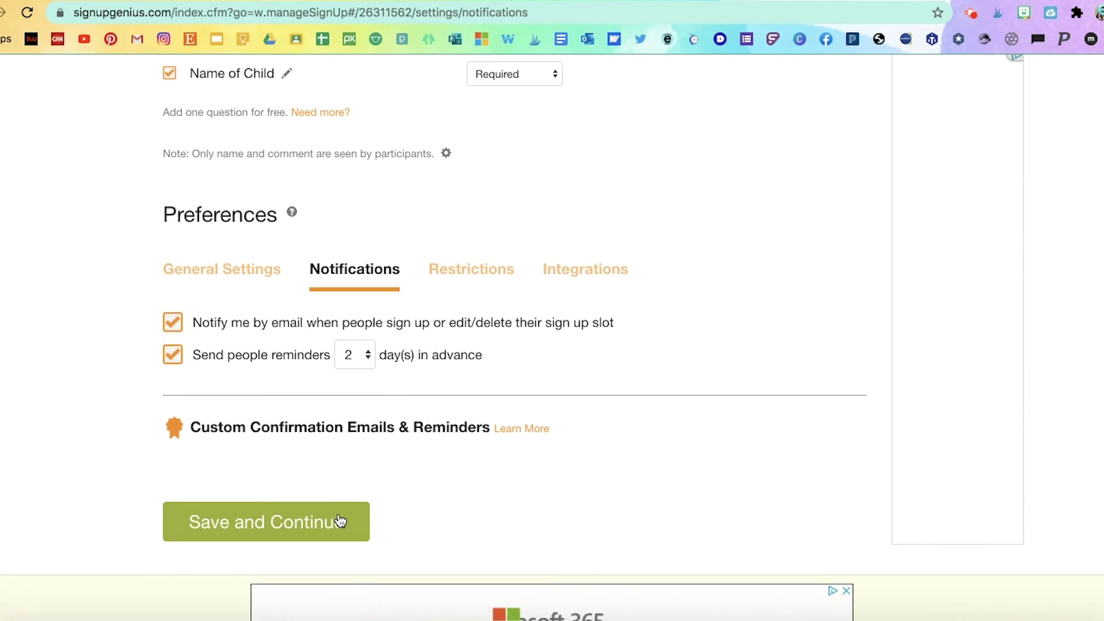
pyautogui.click(340, 520)
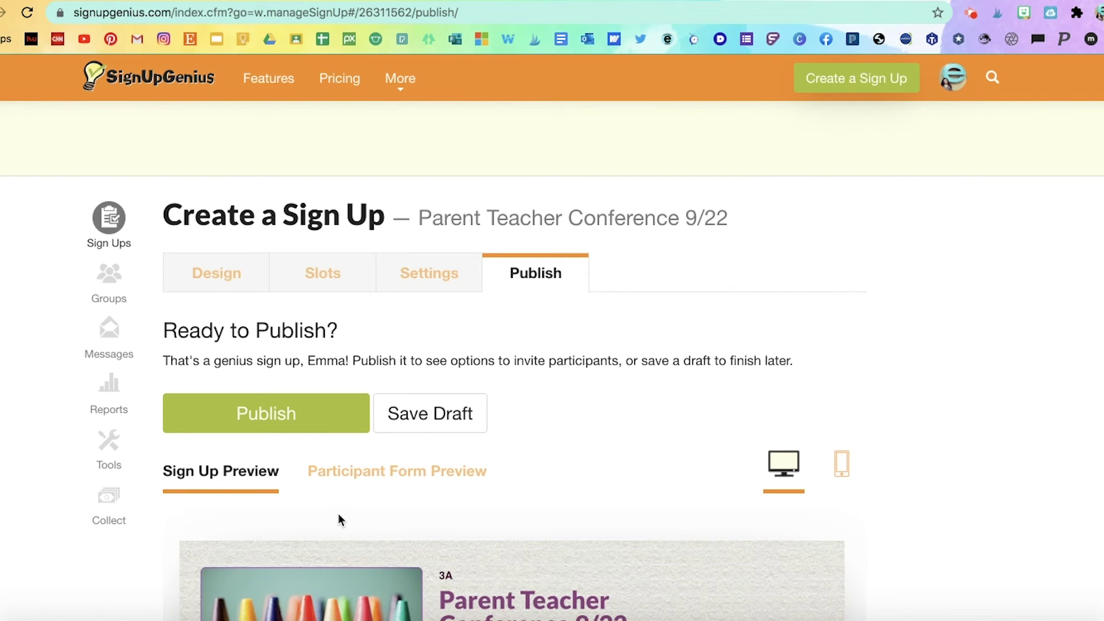
# Step: Review the Parent Teacher Conference 9/22 sign-up preview
pyautogui.scroll(-2, 338, 516)
pyautogui.scroll(-4, 338, 512)
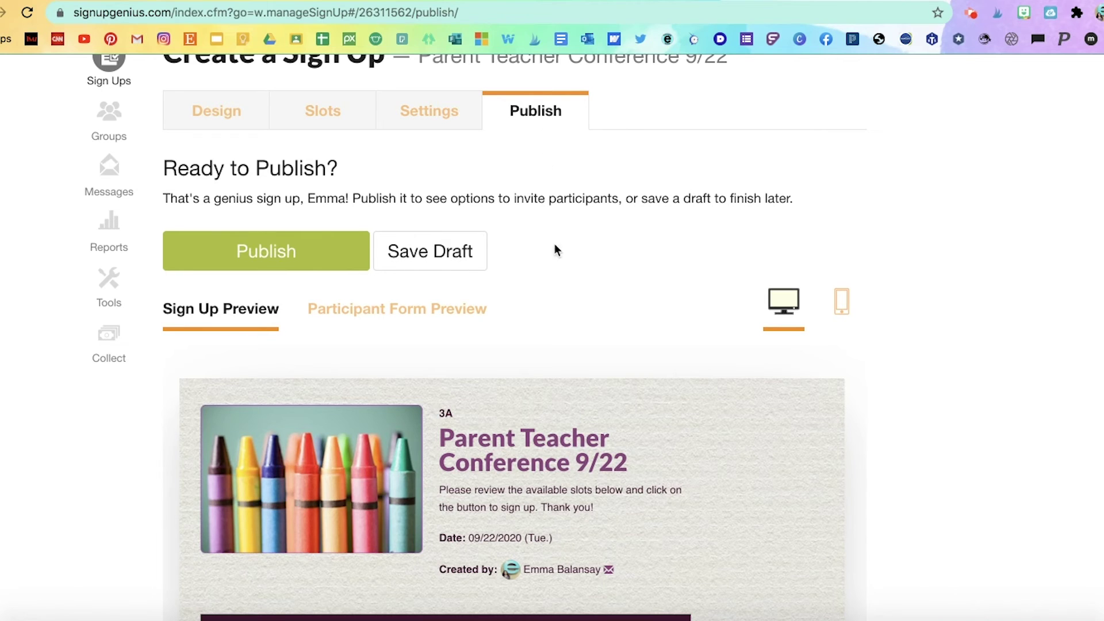
pyautogui.scroll(-2, 560, 383)
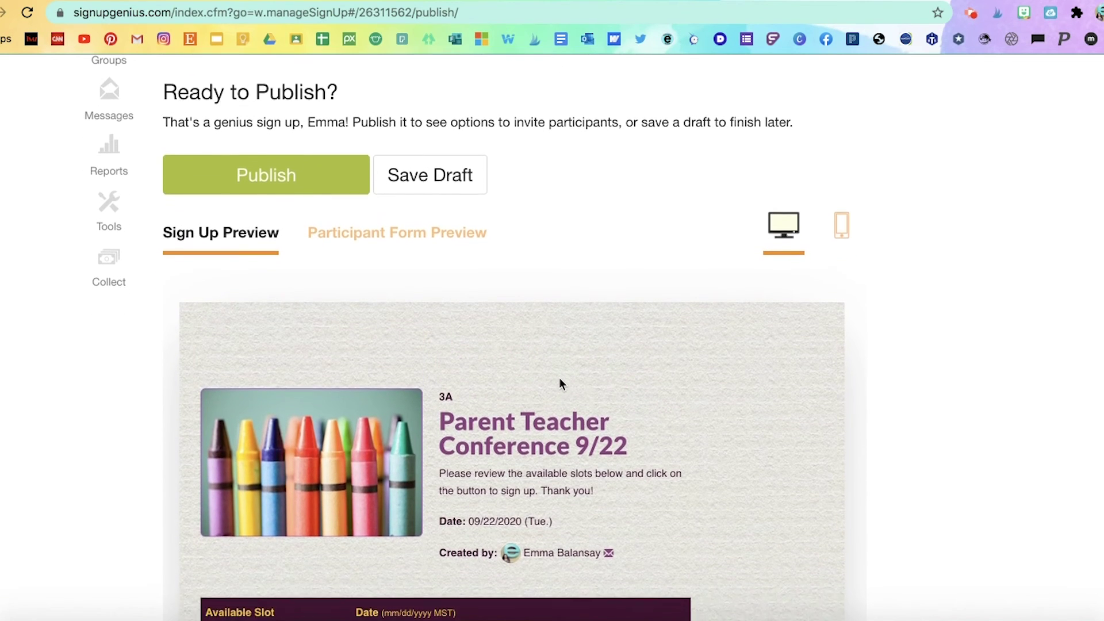
pyautogui.scroll(-3, 559, 378)
pyautogui.scroll(1, 771, 183)
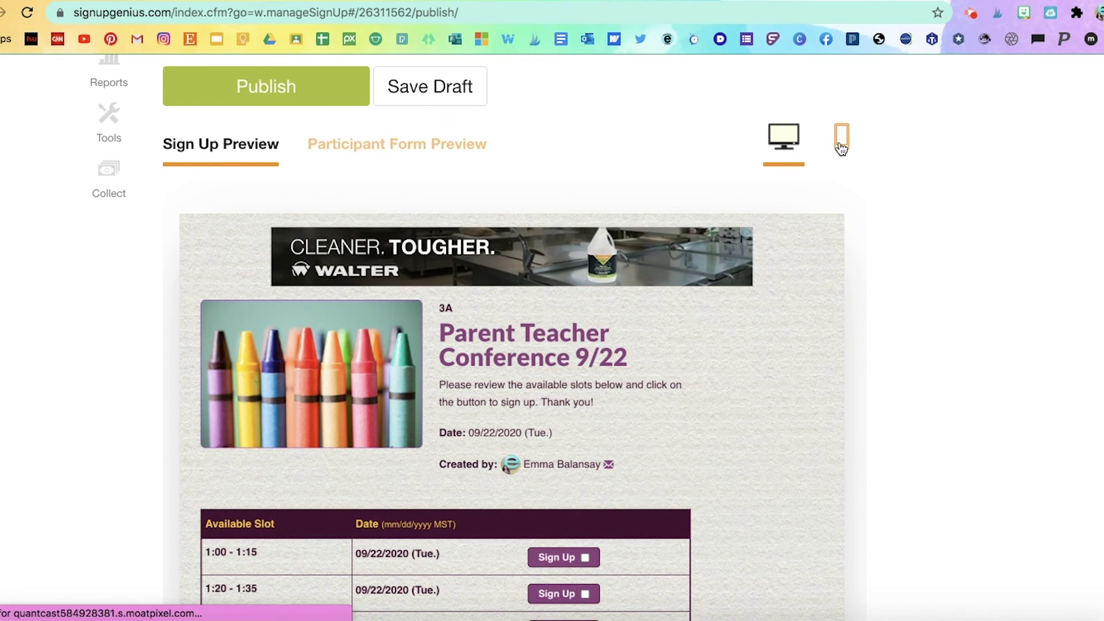
pyautogui.scroll(-5, 803, 347)
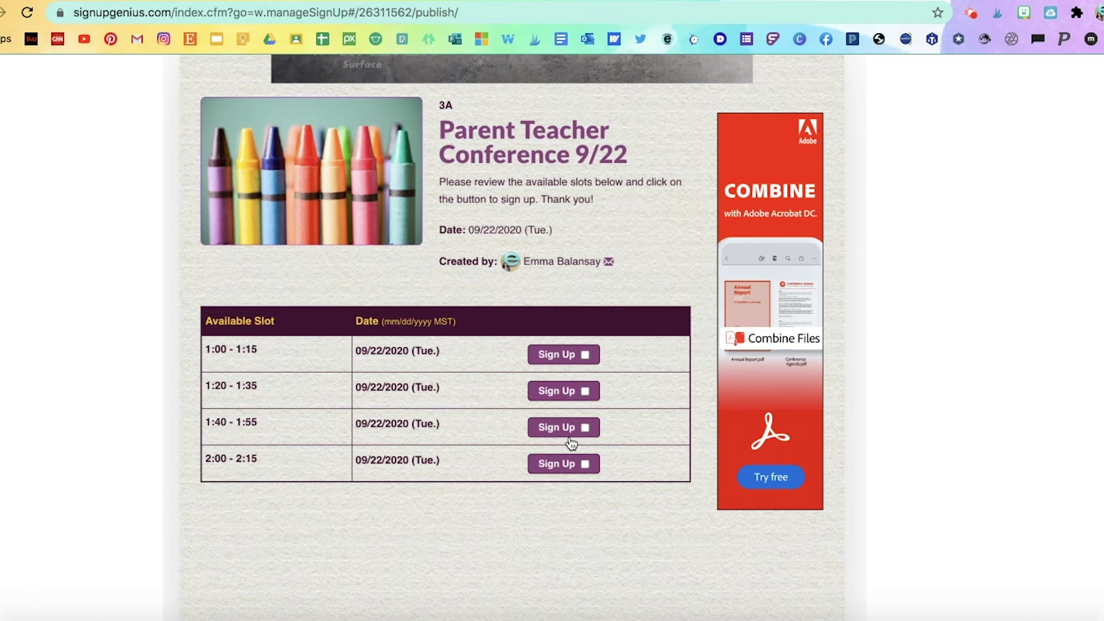
pyautogui.scroll(6, 602, 279)
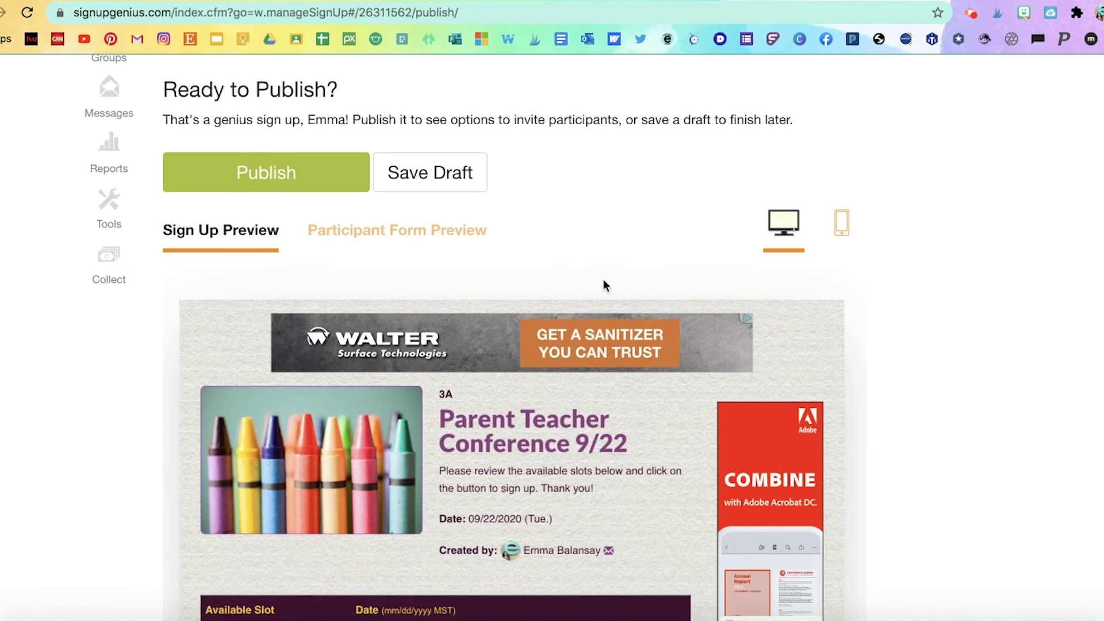
# Step: Switch to the mobile phone preview of the sign-up
pyautogui.click(846, 275)
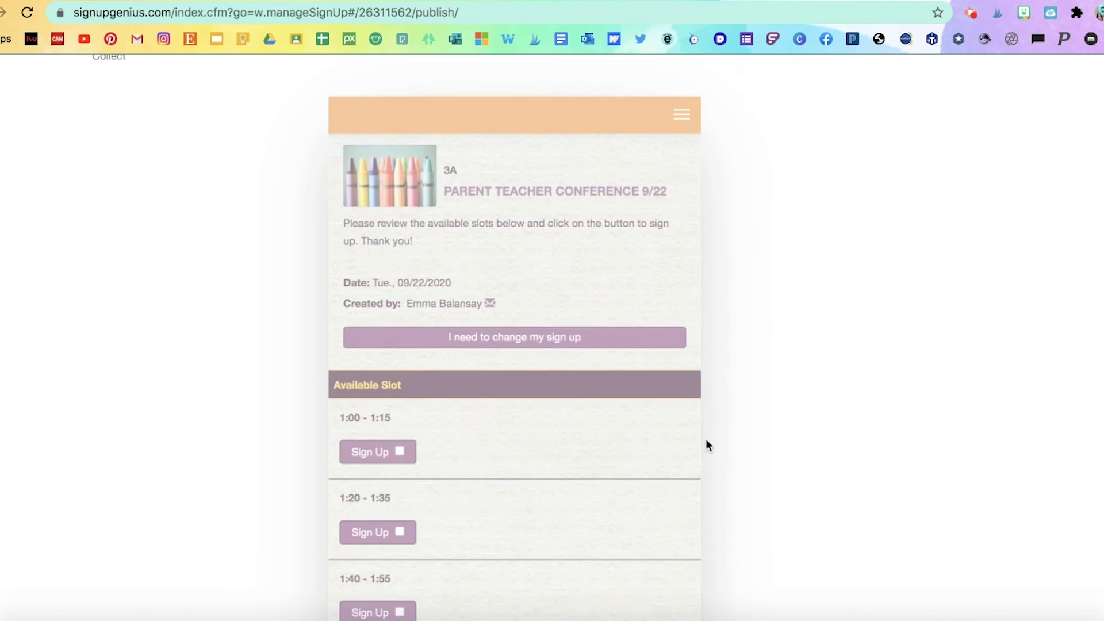
pyautogui.scroll(-3, 705, 439)
pyautogui.scroll(9, 705, 439)
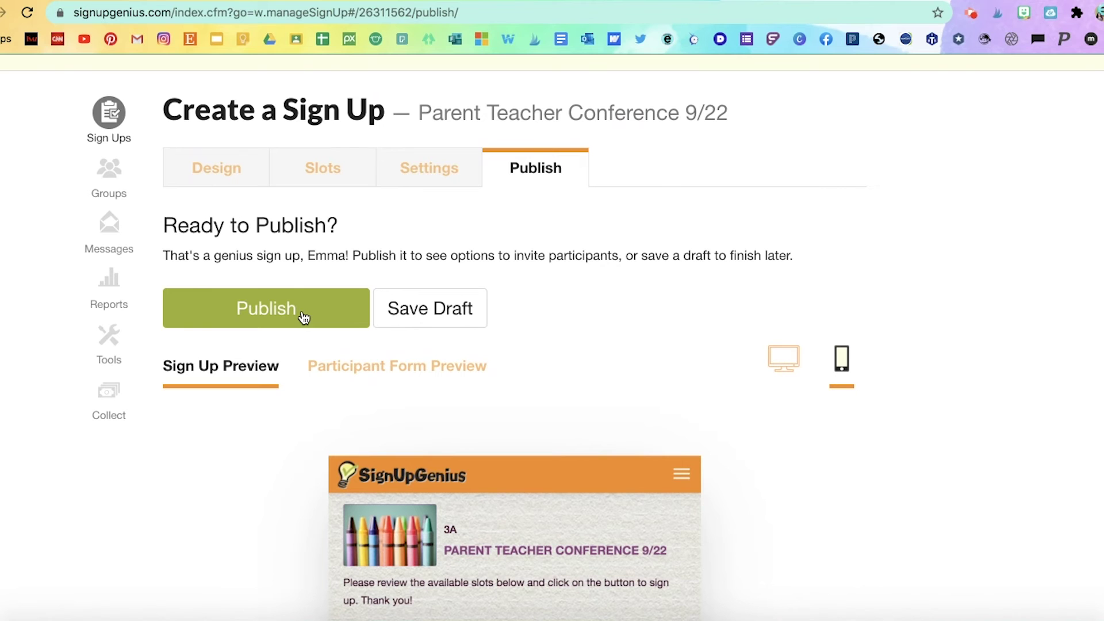
# Step: Publish the Parent Teacher Conference 9/22 sign-up and copy its share link
pyautogui.click(303, 318)
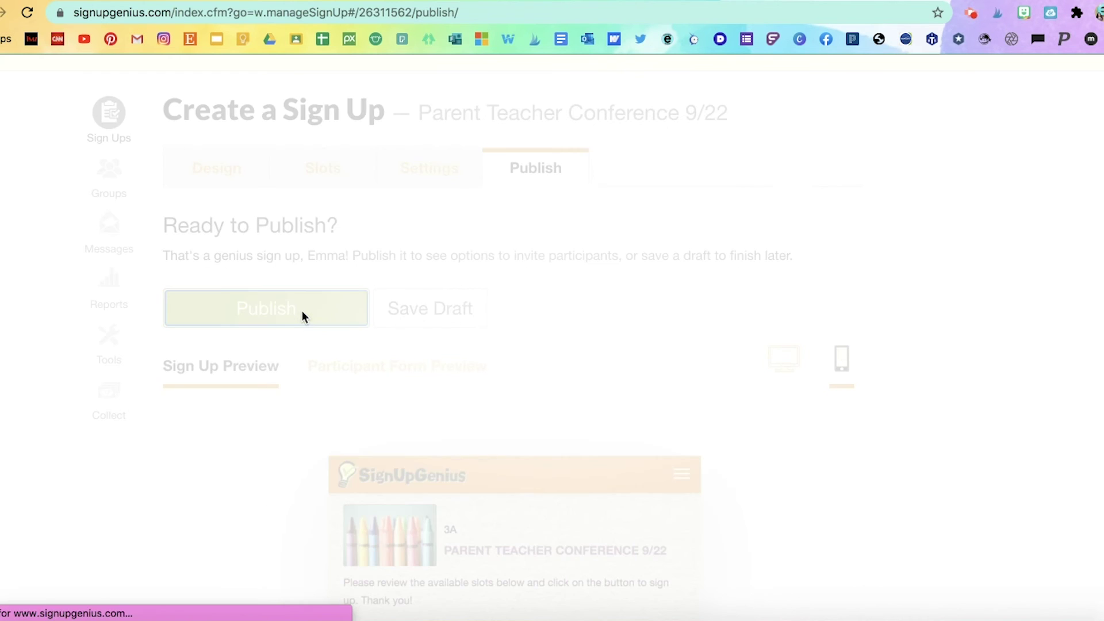
pyautogui.scroll(-3, 301, 316)
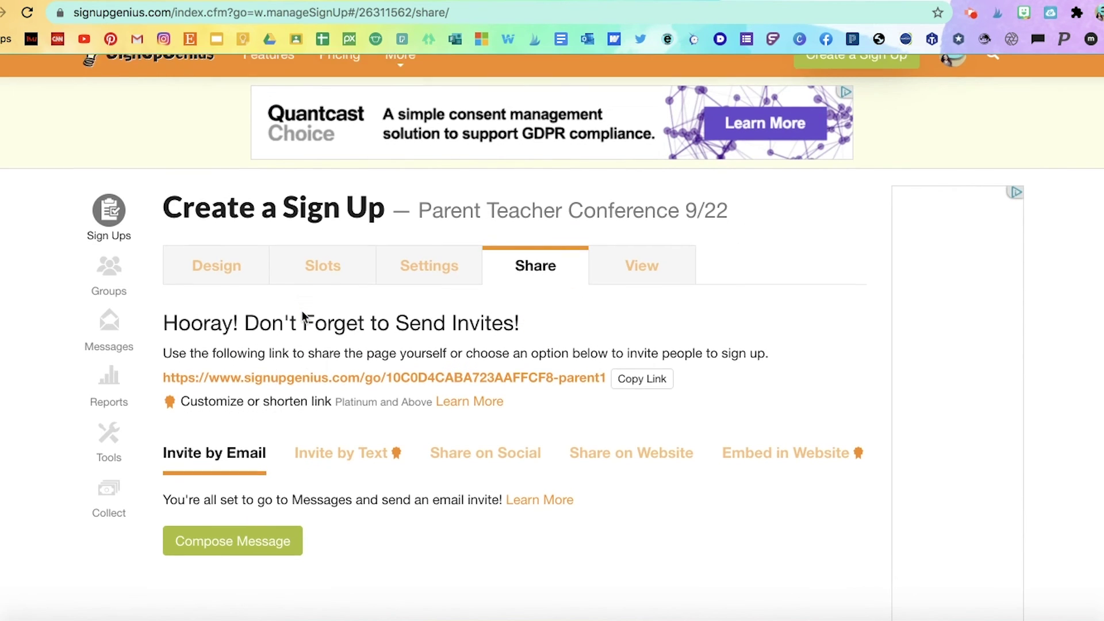
pyautogui.scroll(-1, 303, 318)
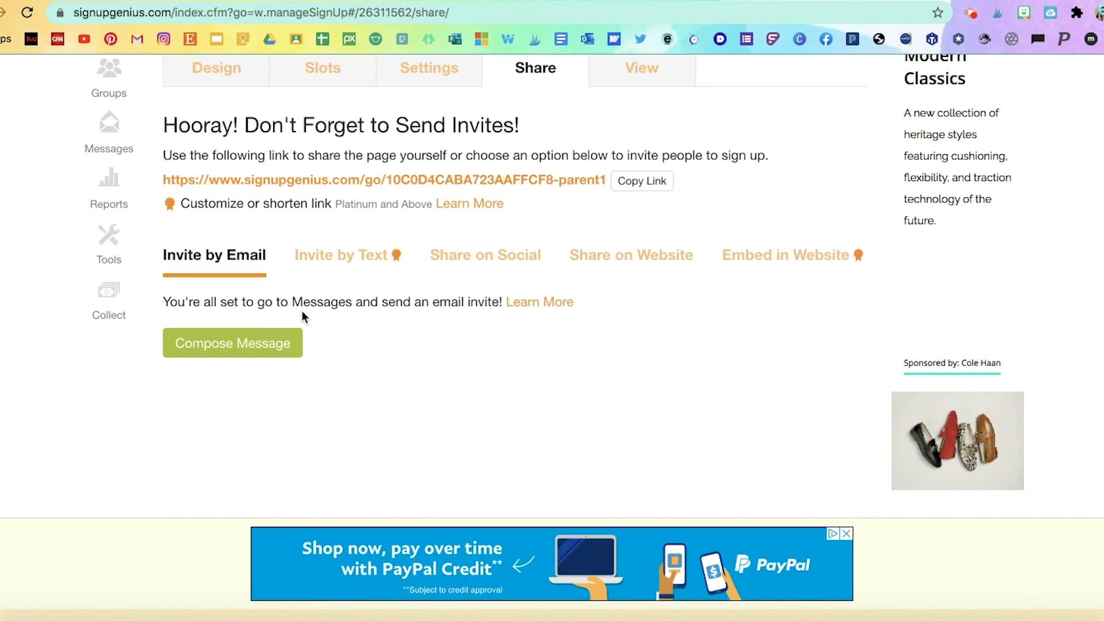
pyautogui.scroll(-1, 301, 312)
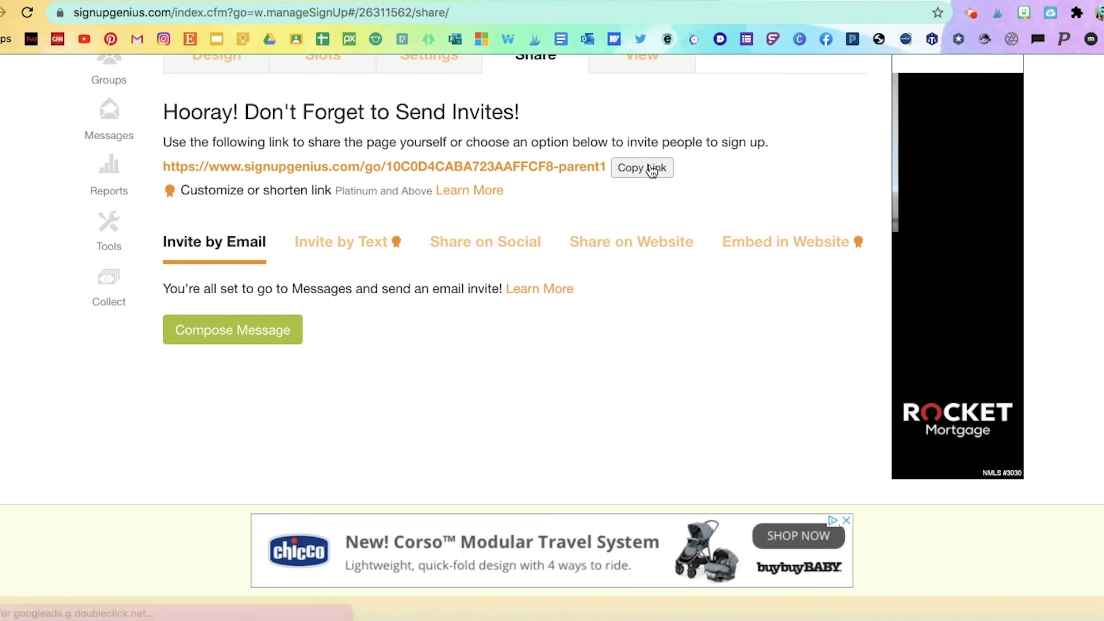
pyautogui.click(650, 168)
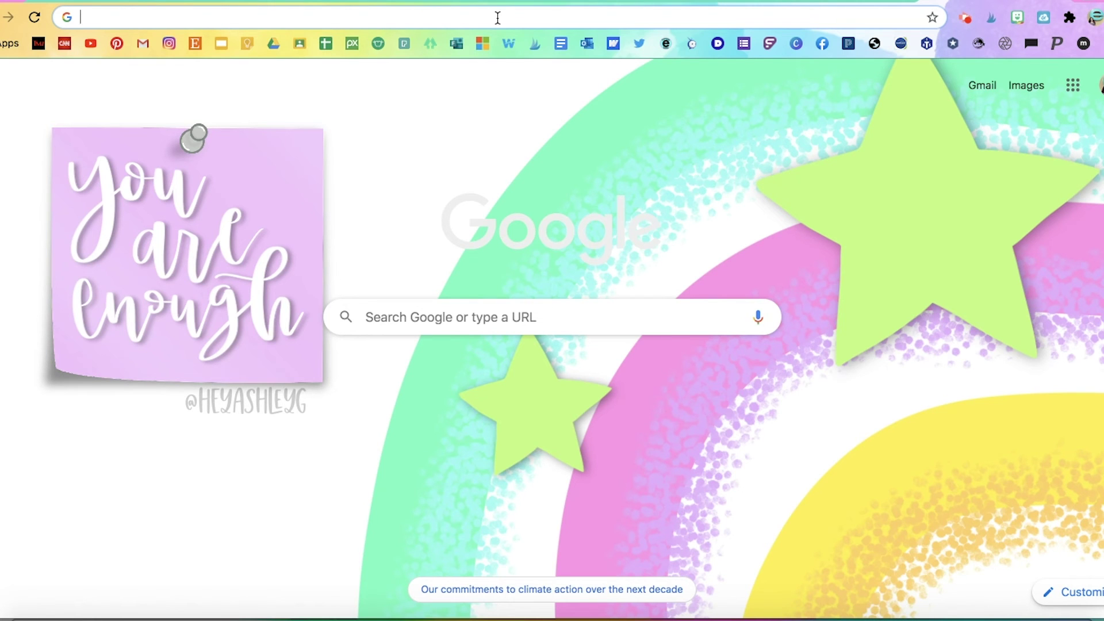
# Step: Load the copied parent sign-up link in the new tab
pyautogui.click(498, 17)
pyautogui.press('super+v')
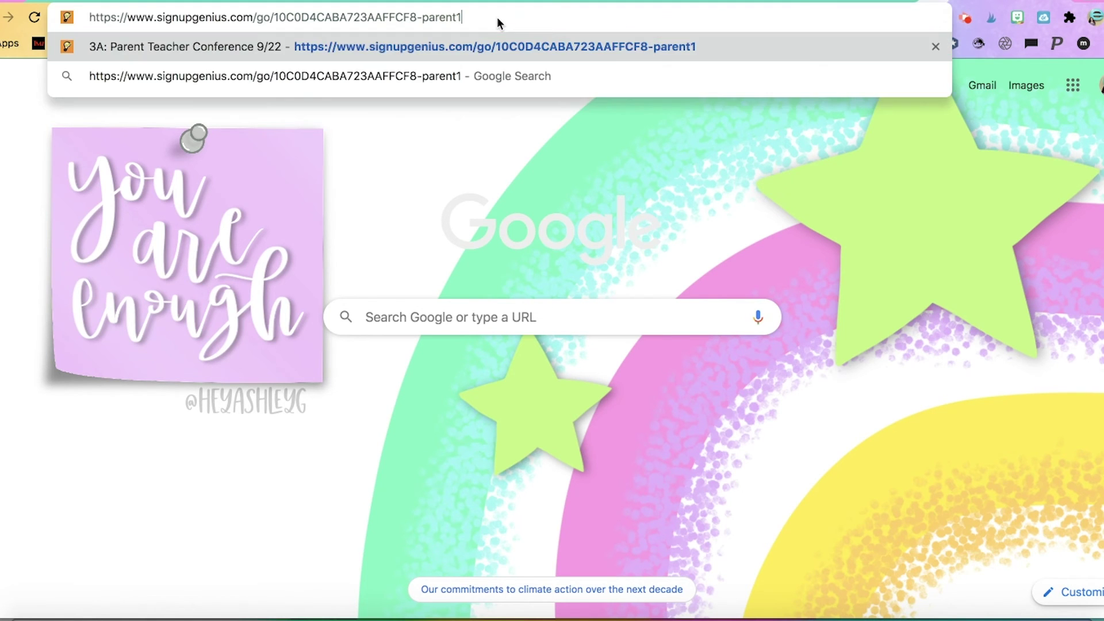
pyautogui.press('Return')
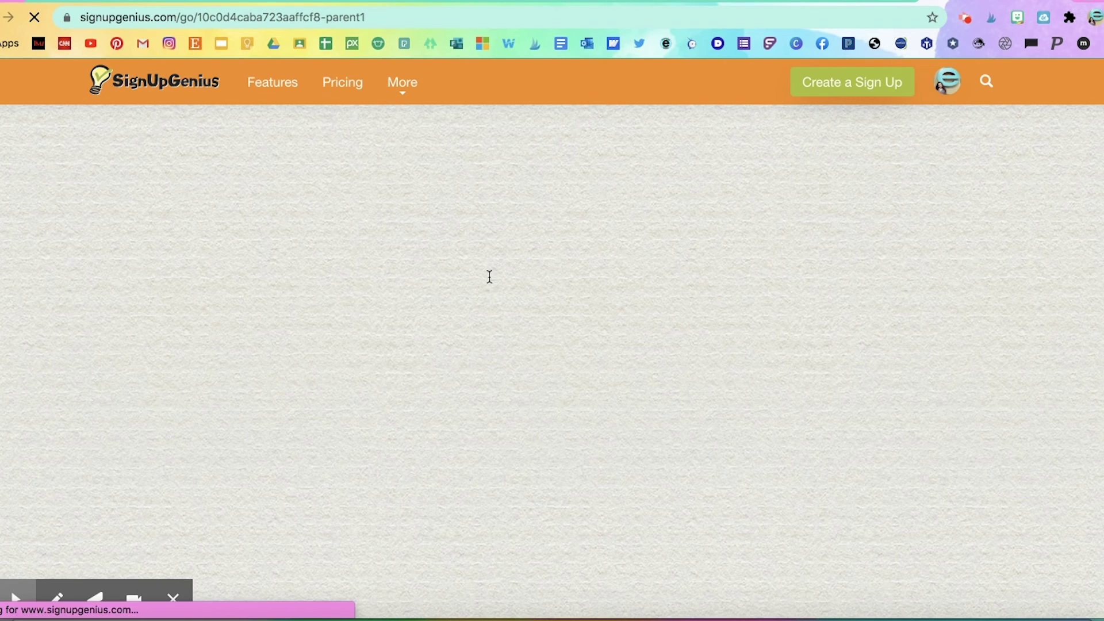
# Step: Choose the 1:00 - 1:15 slot and submit it for sign-up
pyautogui.scroll(-1, 490, 282)
pyautogui.scroll(-3, 488, 276)
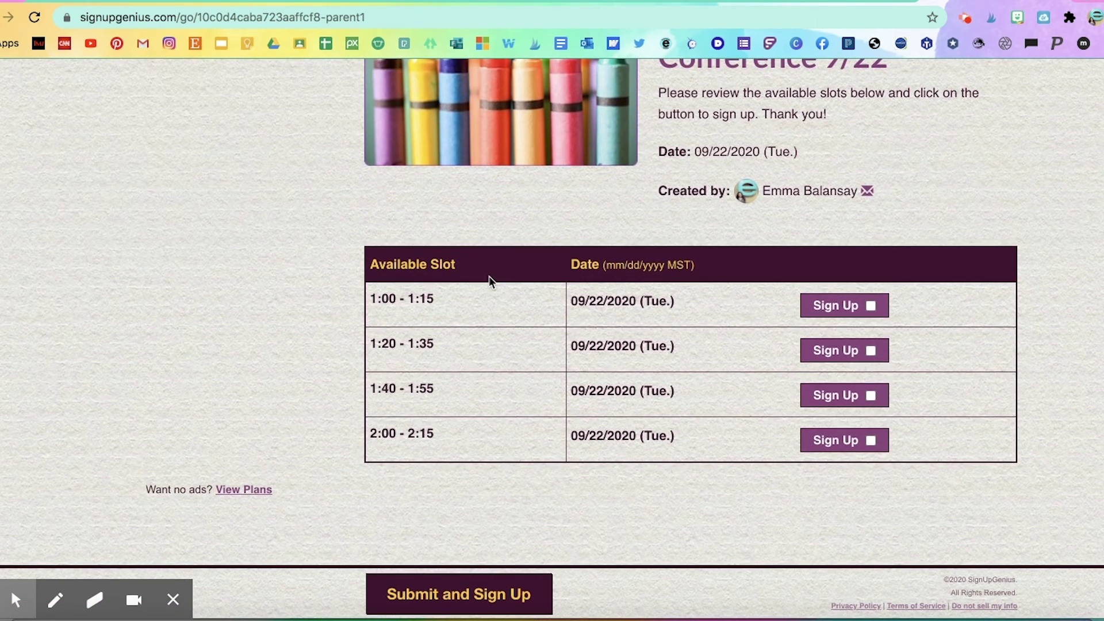
pyautogui.click(871, 306)
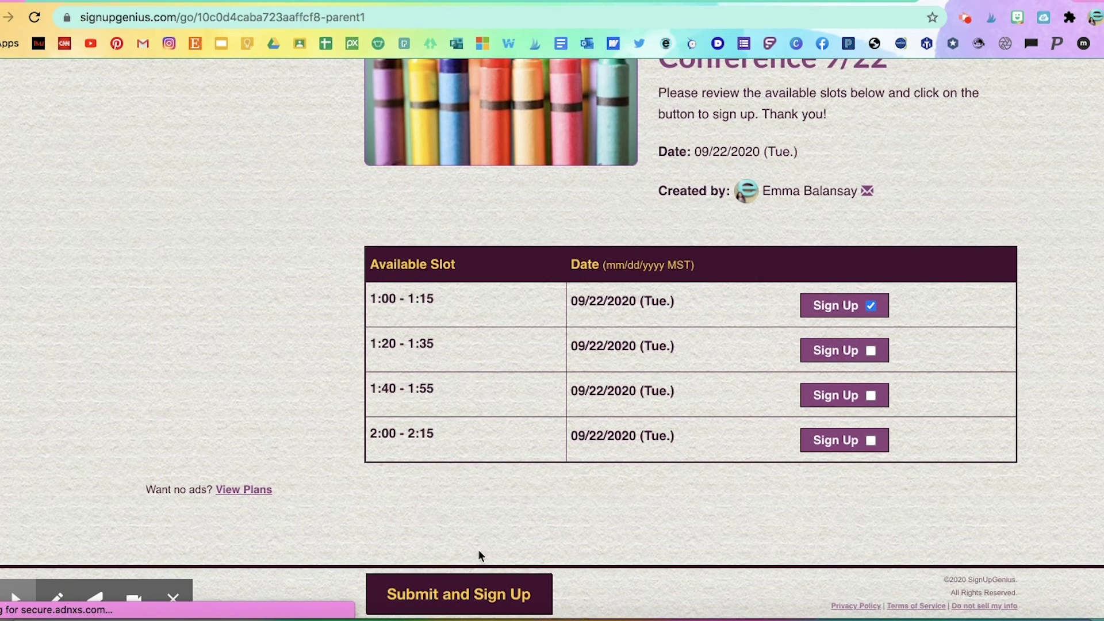
pyautogui.click(488, 589)
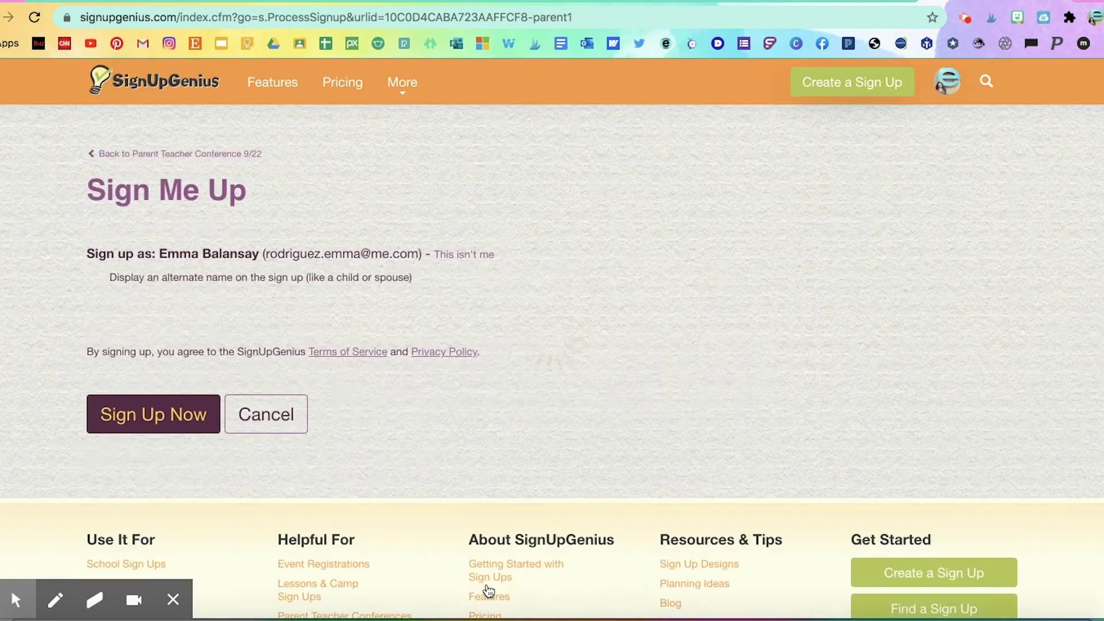
# Step: Enter the child's name and confirm the 1:00 - 1:15 slot with Sign Up Now
pyautogui.scroll(-3, 488, 591)
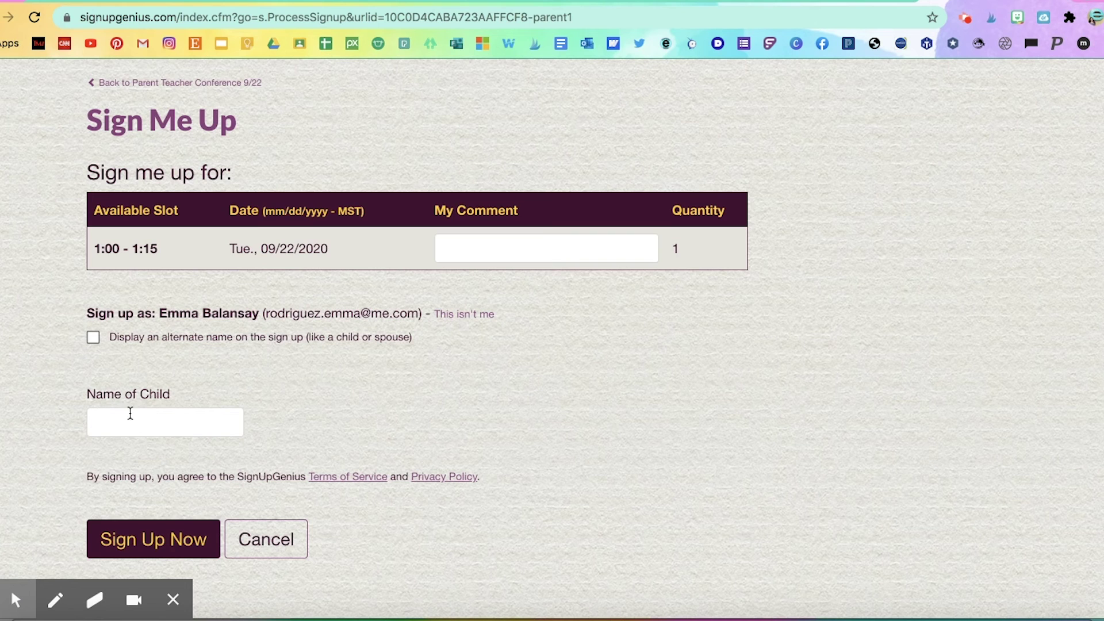
pyautogui.click(143, 423)
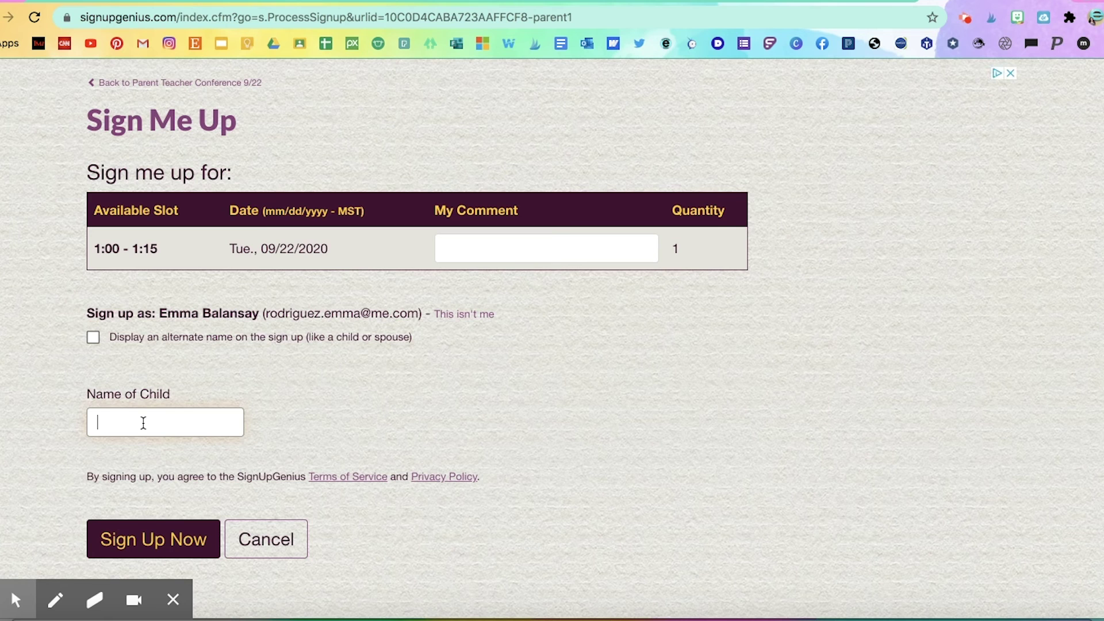
pyautogui.write('Child')
pyautogui.press('BackSpace')
pyautogui.press('BackSpace')
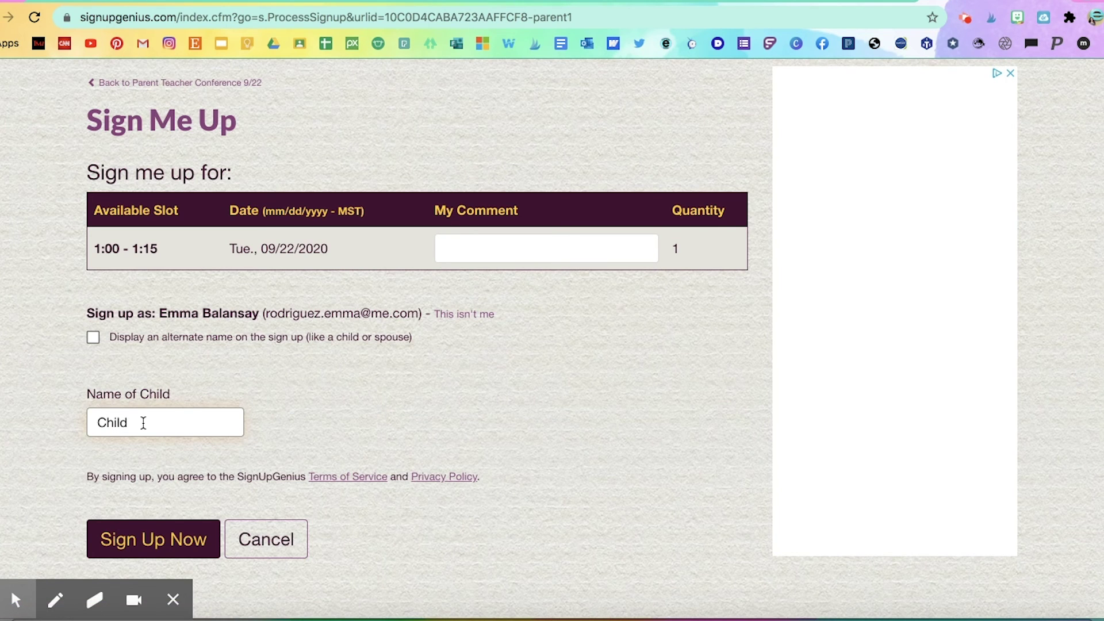
pyautogui.write('Balansay')
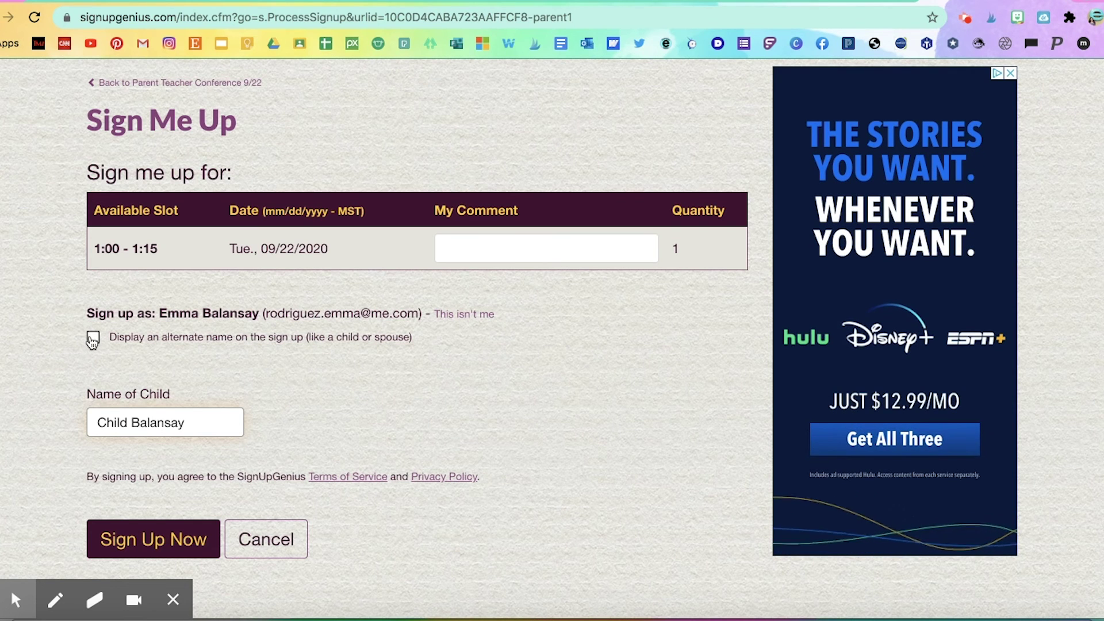
pyautogui.scroll(-2, 230, 468)
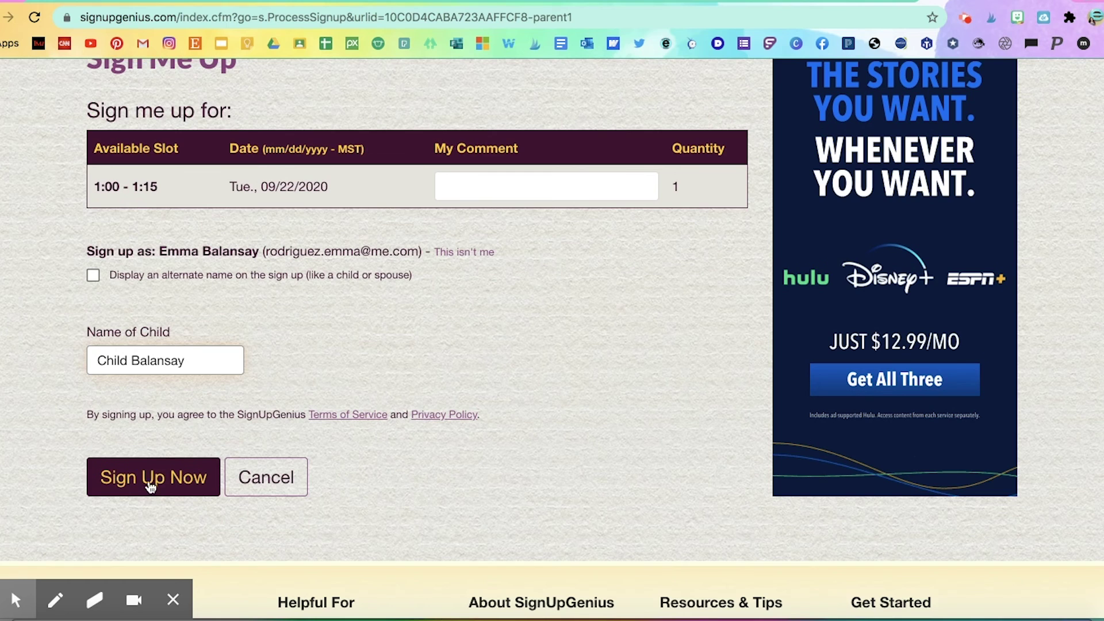
pyautogui.click(150, 486)
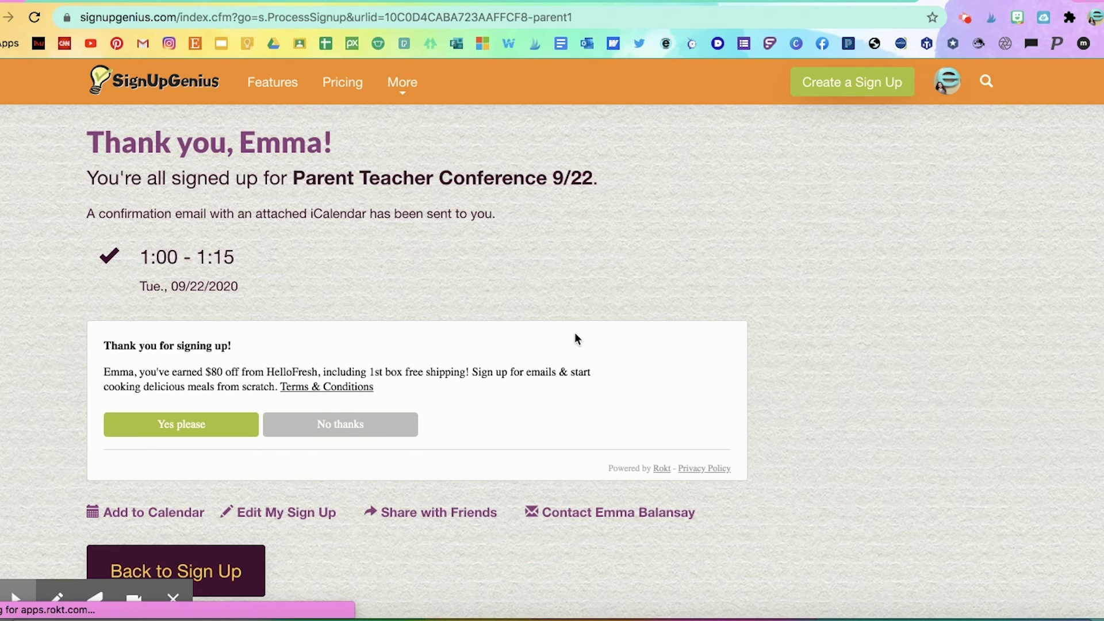
pyautogui.scroll(-1, 591, 527)
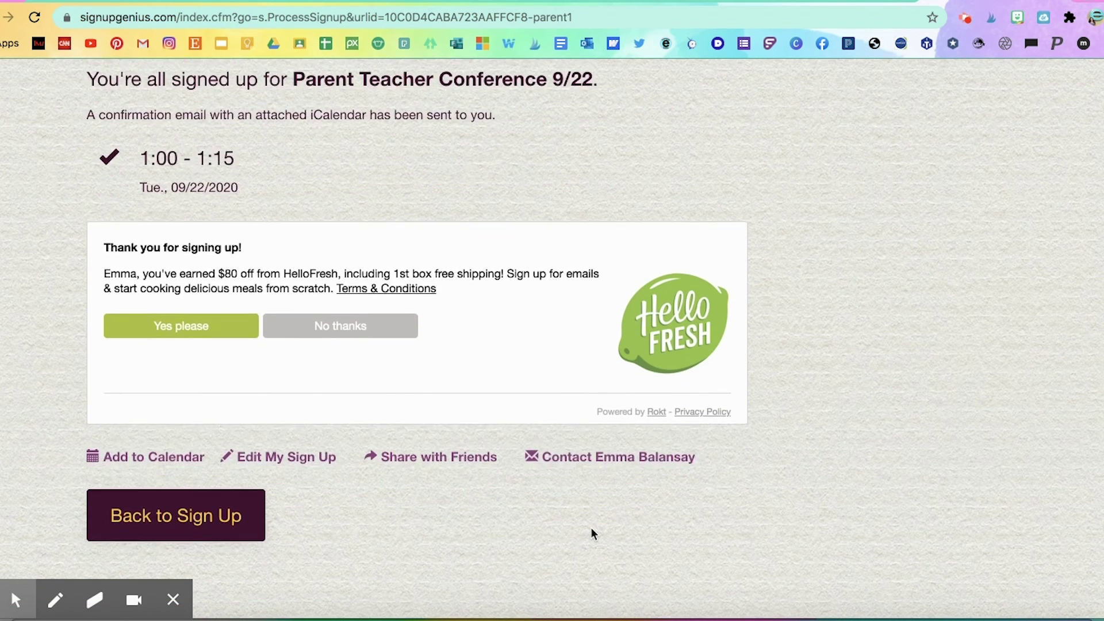
pyautogui.scroll(-2, 592, 534)
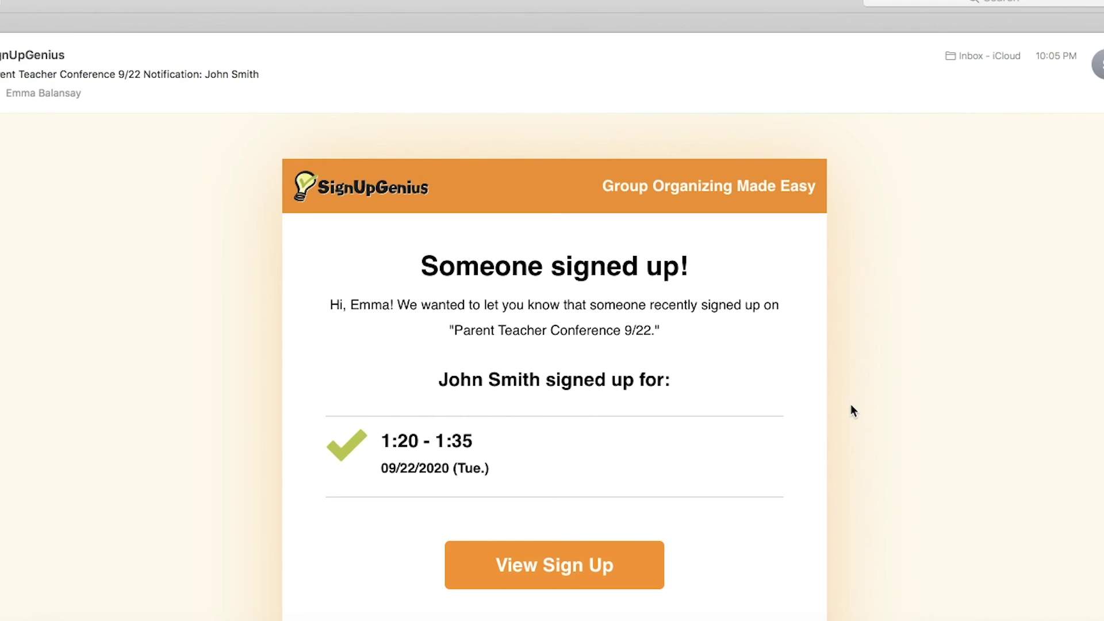
pyautogui.scroll(-4, 850, 405)
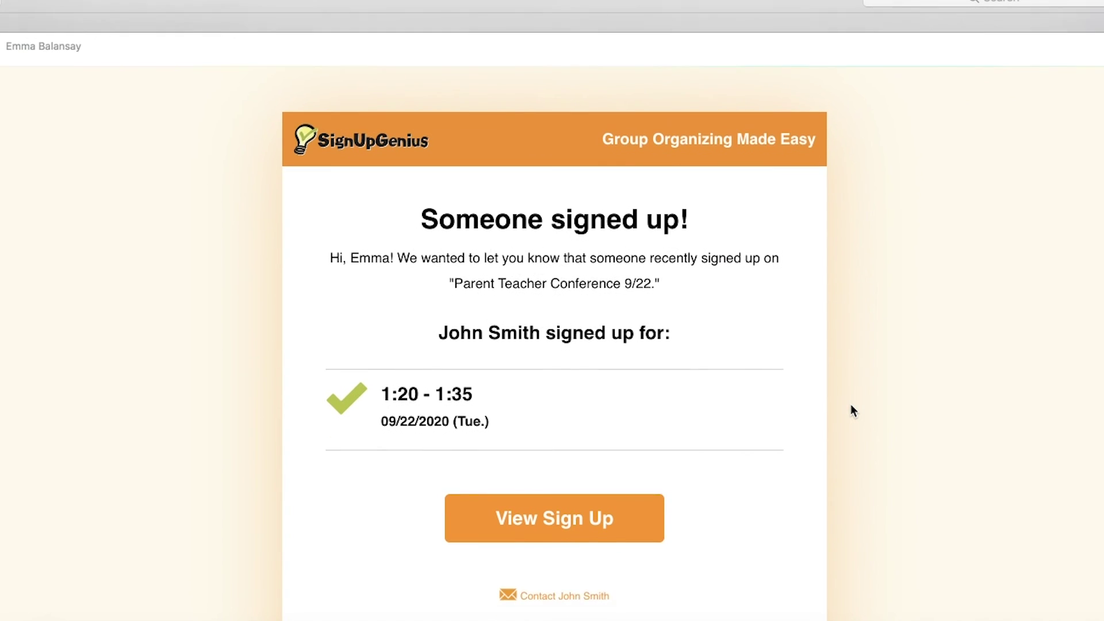
pyautogui.scroll(-1, 851, 405)
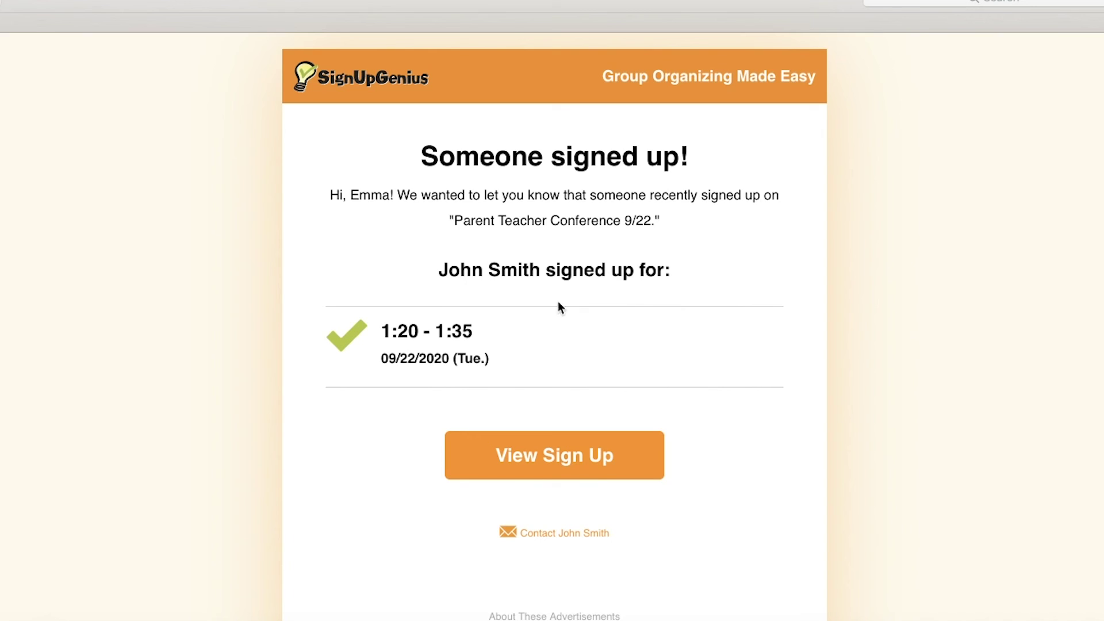
pyautogui.moveTo(382, 331)
pyautogui.moveTo(626, 432)
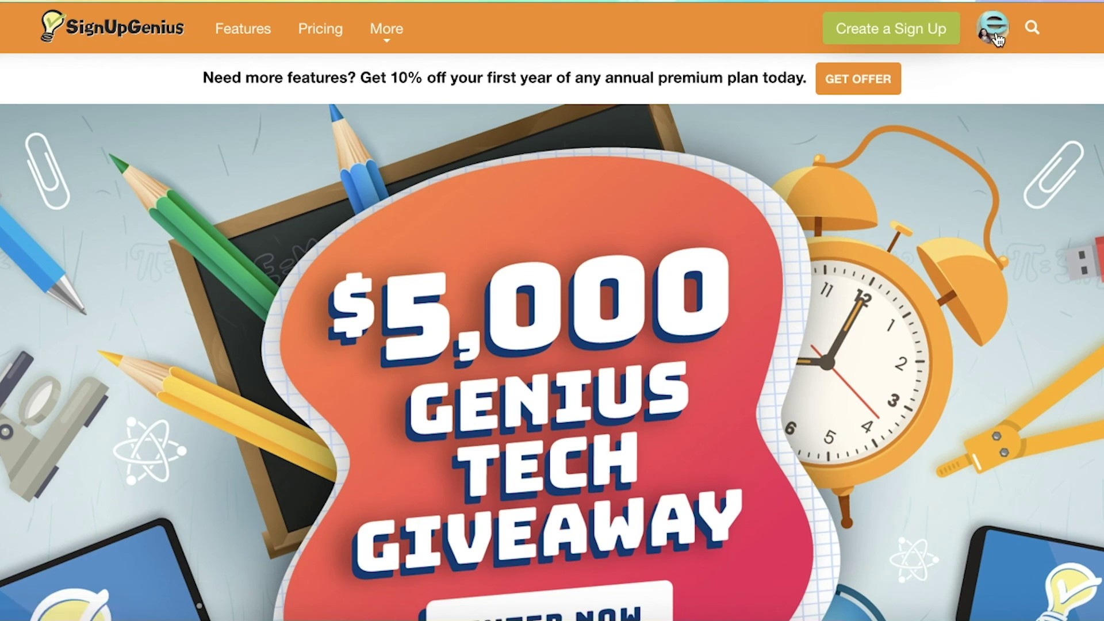
# Step: Go through the profile menu's Sign Ups to the Parent Teacher Conference 9/22 page, showing 1:00 - 1:15 and 1:20 - 1:35 taken
pyautogui.moveTo(996, 38)
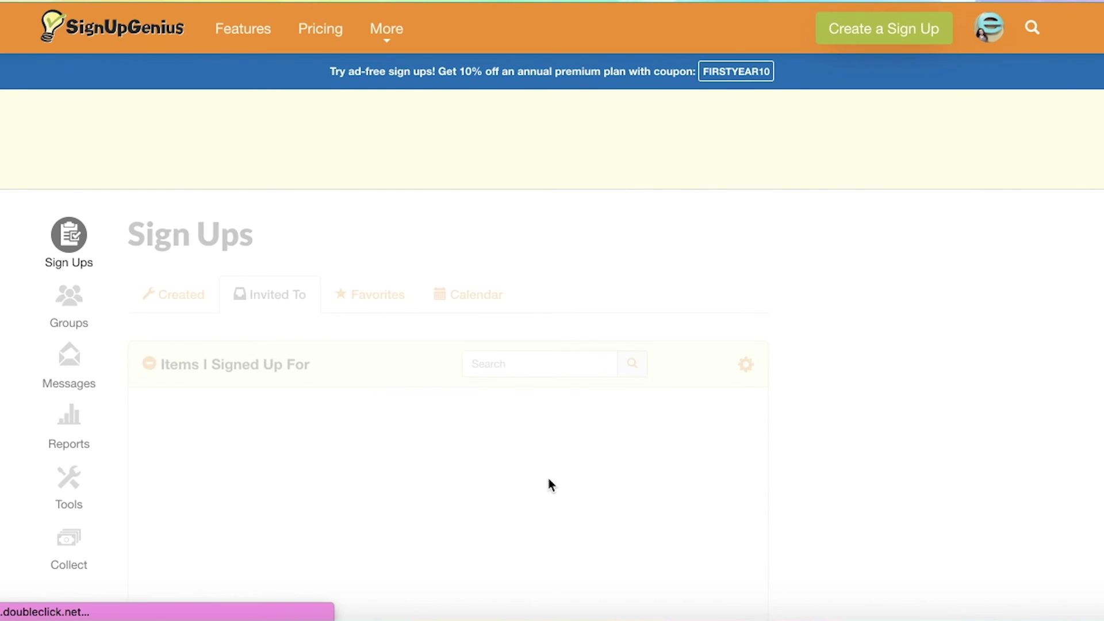
pyautogui.scroll(-3, 549, 485)
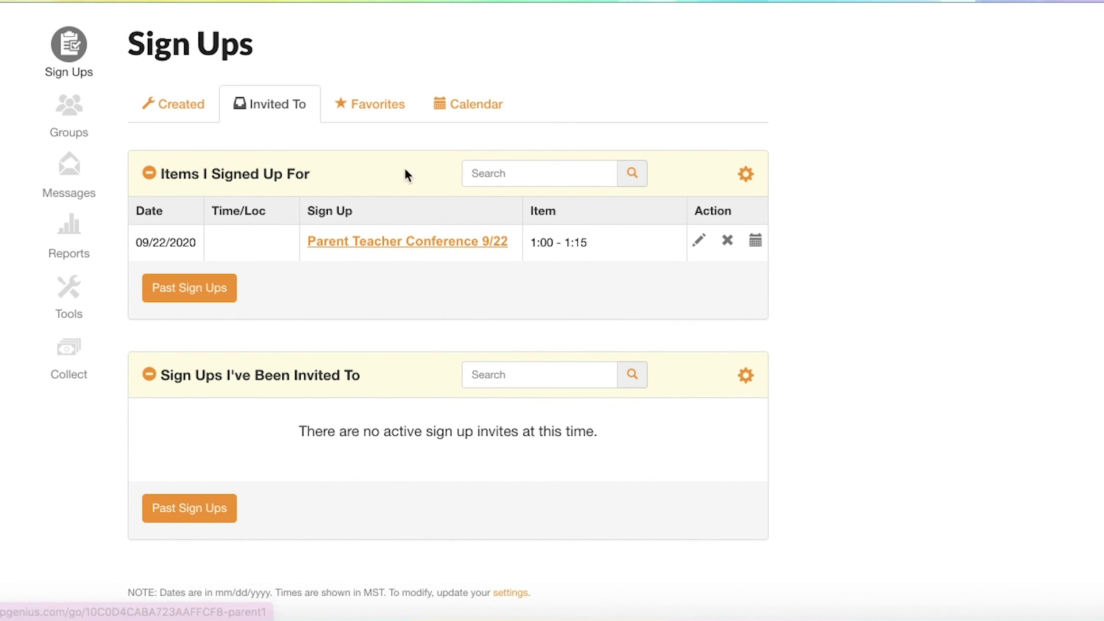
pyautogui.click(377, 242)
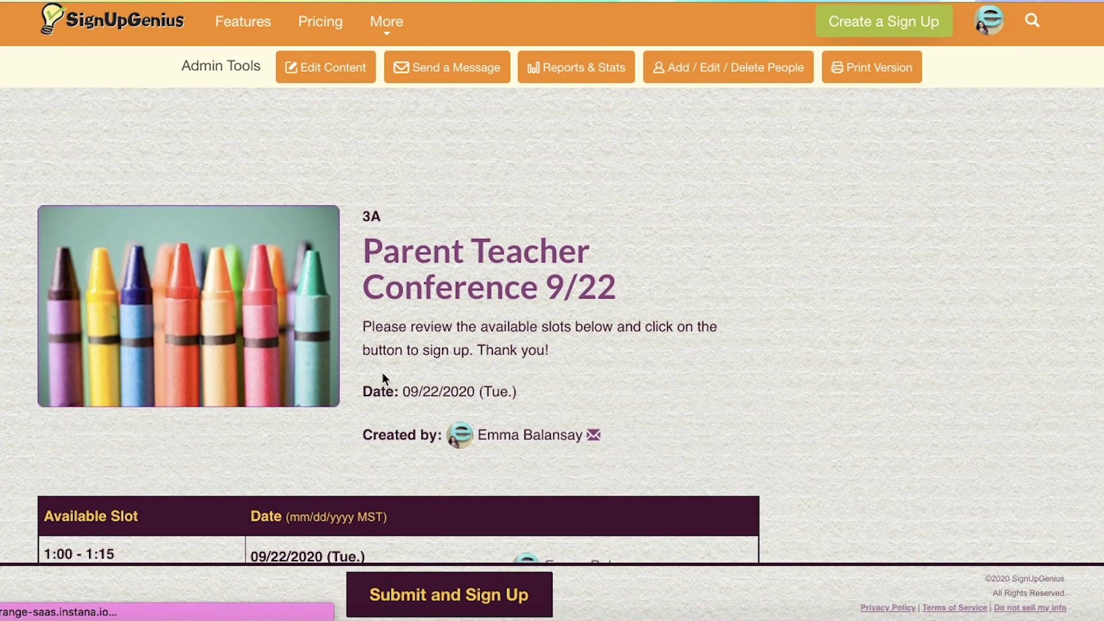
pyautogui.scroll(-4, 382, 372)
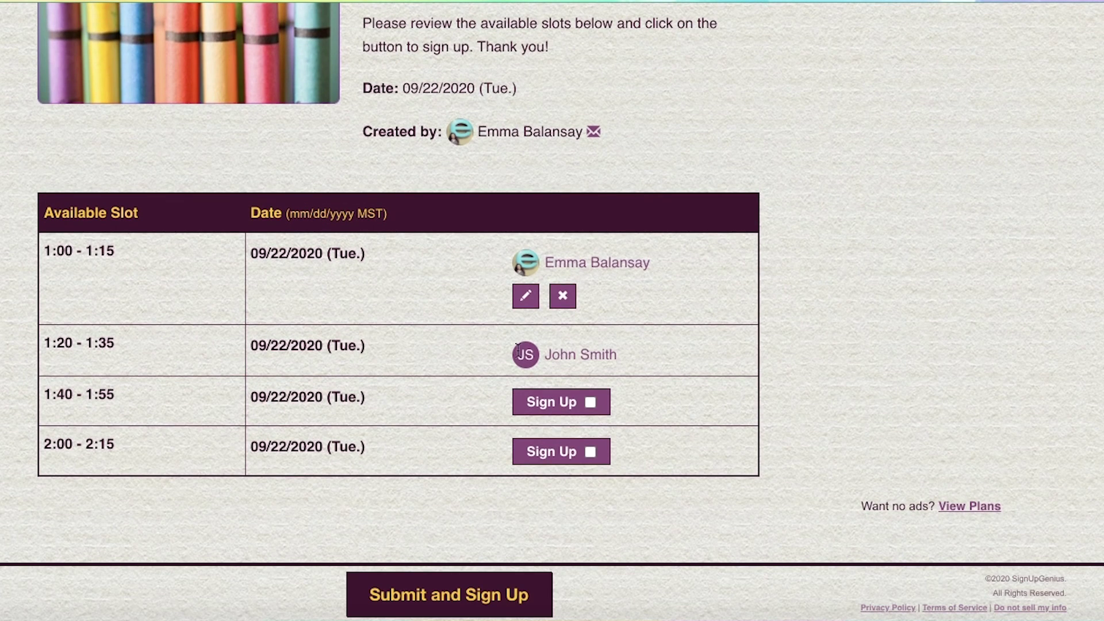
pyautogui.scroll(5, 569, 354)
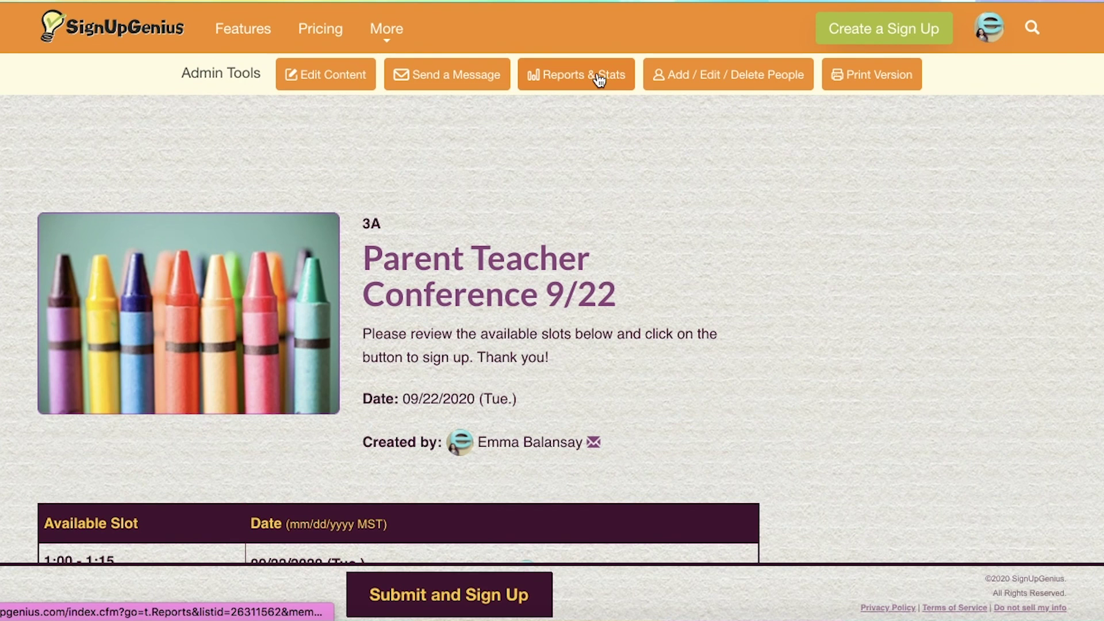
# Step: Open Reports & Stats to view 4 total slots, 2 filled (50.00%)
pyautogui.click(598, 80)
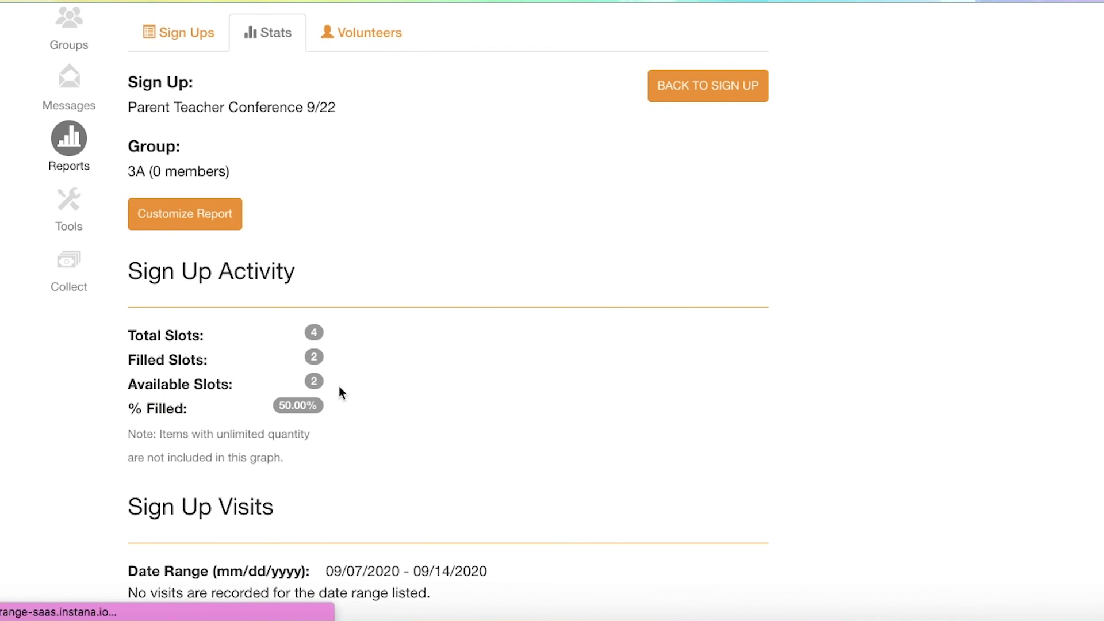
pyautogui.scroll(-2, 339, 385)
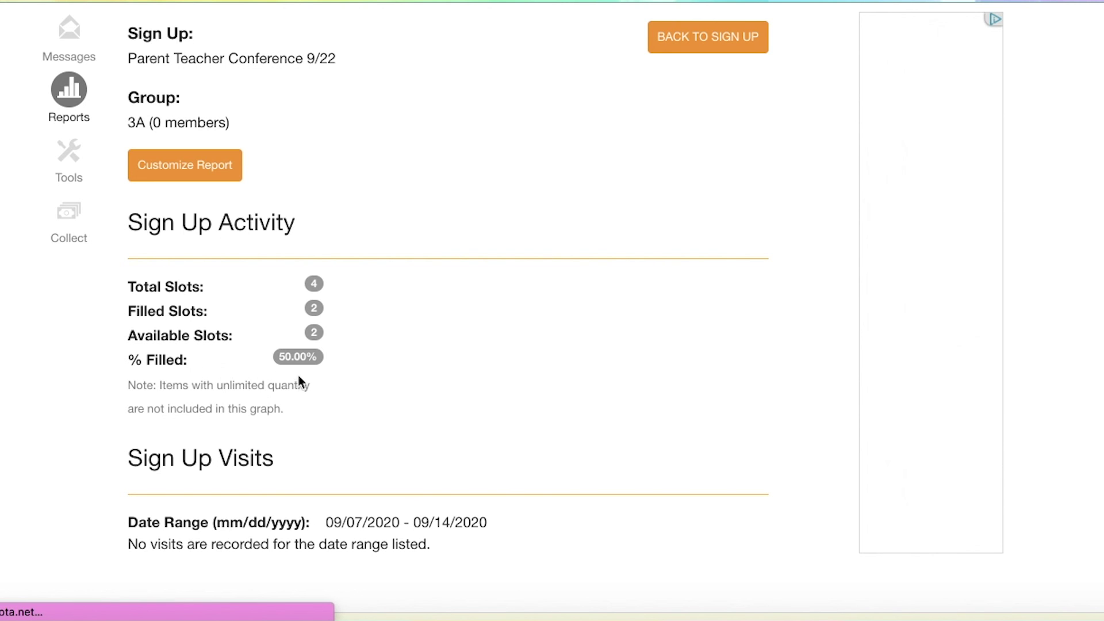
pyautogui.scroll(-1, 322, 406)
pyautogui.scroll(5, 322, 406)
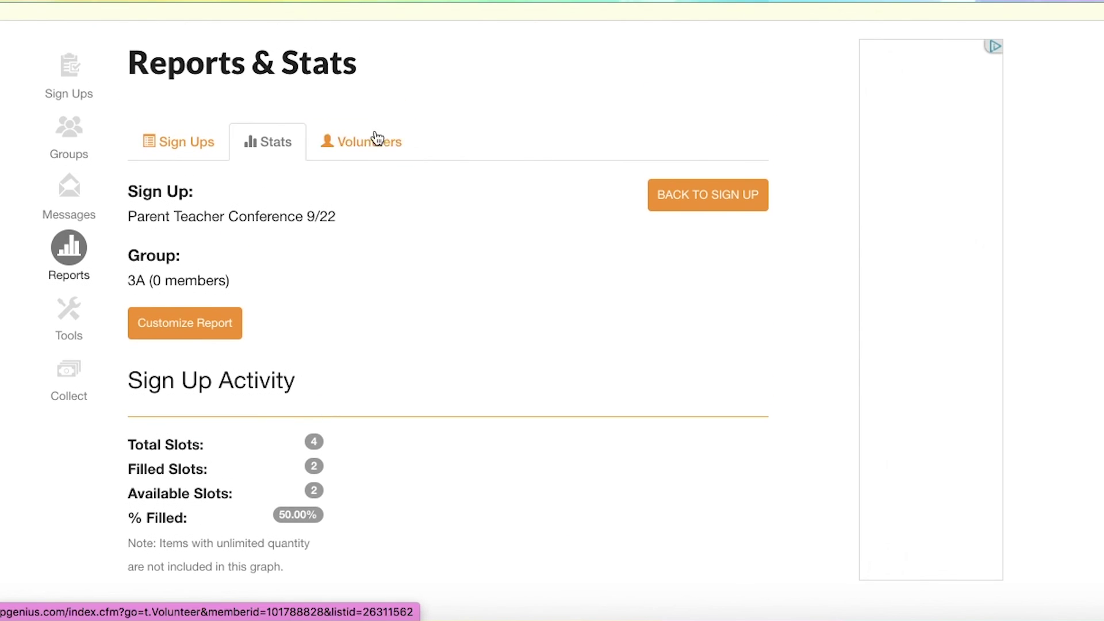
pyautogui.scroll(2, 373, 312)
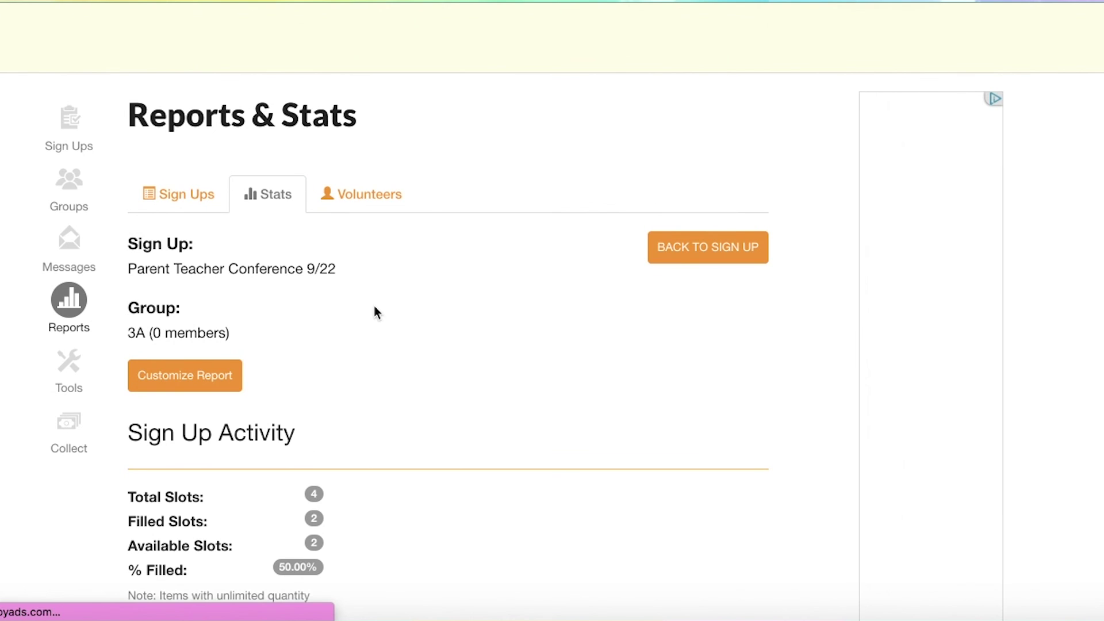
pyautogui.scroll(2, 409, 368)
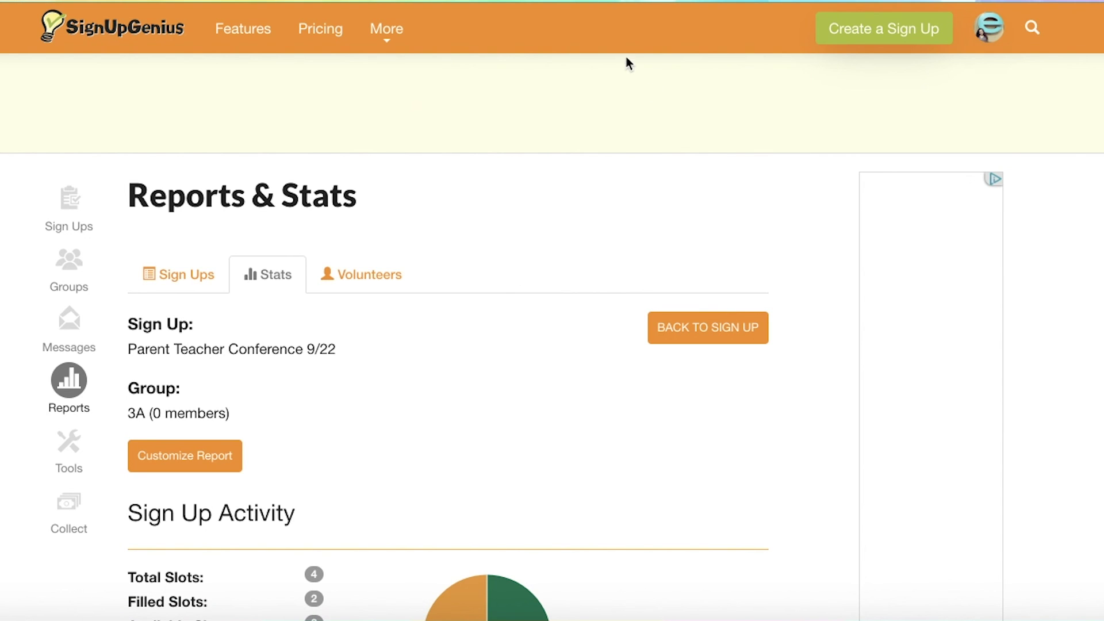
pyautogui.scroll(-2, 627, 62)
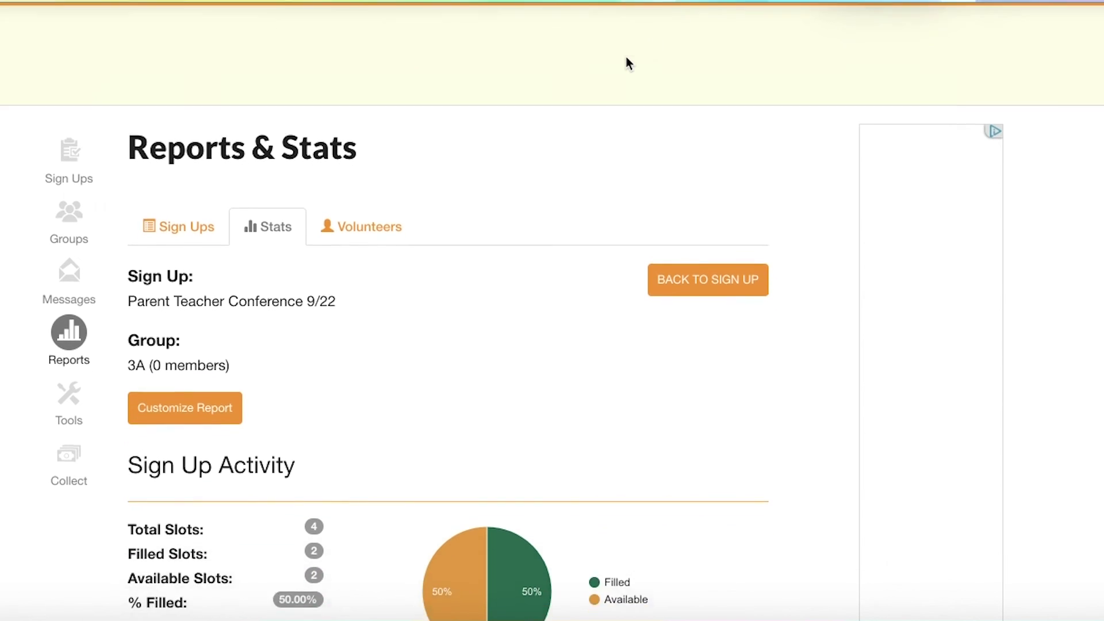